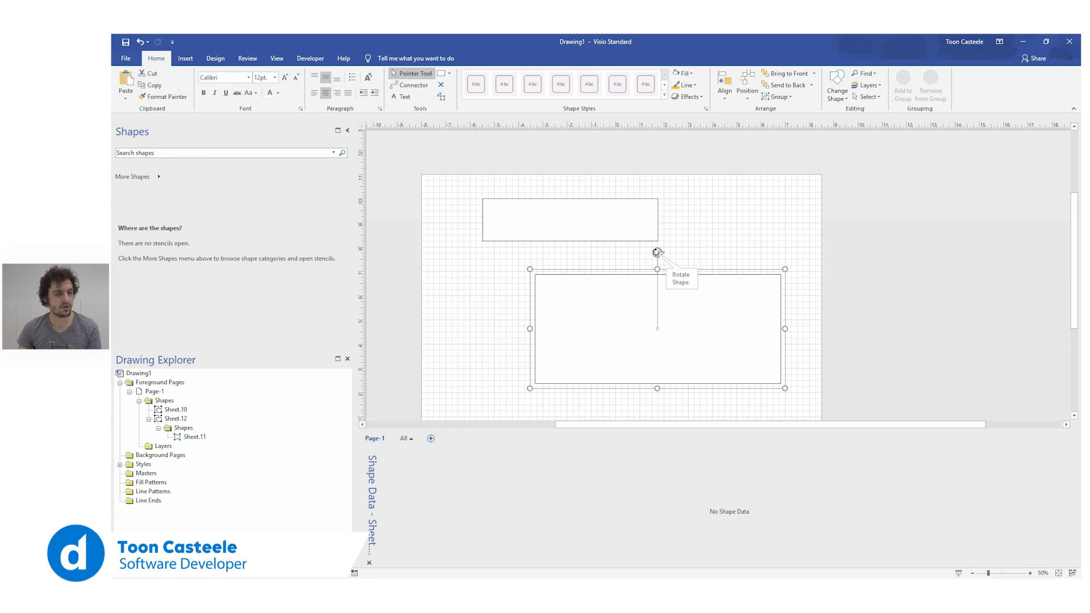
Step: Move the large rectangle's centre of rotation from its middle to near its lower-left corner
{"action": "mouse_move", "coordinate": [656, 252]}
{"action": "left_mouse_down"}
{"action": "mouse_move", "coordinate": [683, 253]}
{"action": "mouse_move", "coordinate": [721, 293]}
{"action": "mouse_move", "coordinate": [701, 267]}
{"action": "mouse_move", "coordinate": [644, 261]}
{"action": "mouse_move", "coordinate": [656, 264]}
{"action": "left_mouse_up"}
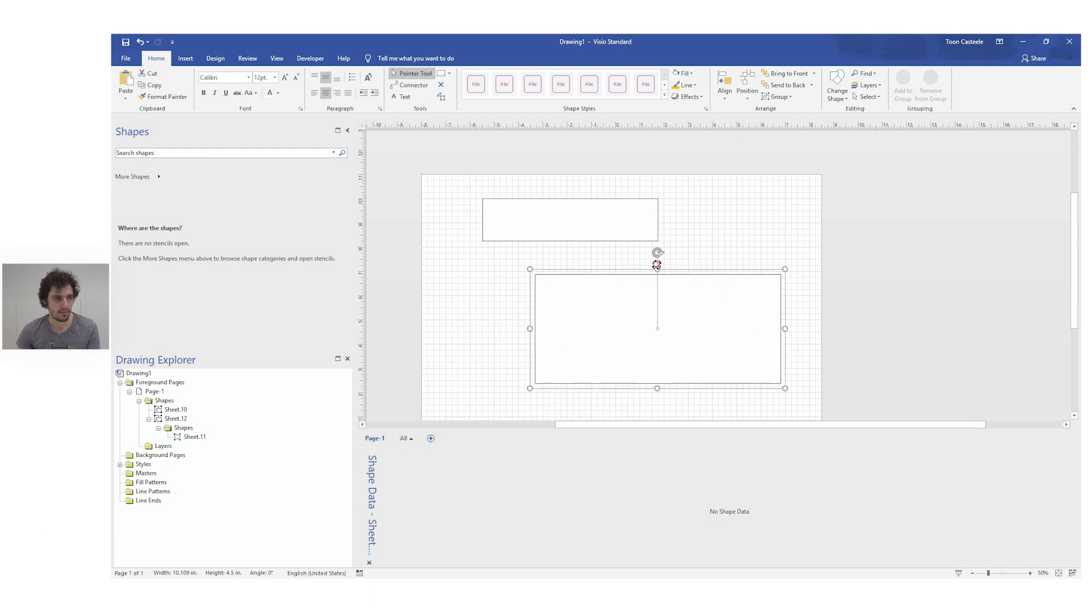
{"action": "mouse_move", "coordinate": [657, 328]}
{"action": "left_mouse_down"}
{"action": "mouse_move", "coordinate": [605, 329]}
{"action": "mouse_move", "coordinate": [560, 356]}
{"action": "left_mouse_up"}
{"action": "mouse_move", "coordinate": [559, 252]}
{"action": "left_mouse_down"}
{"action": "mouse_move", "coordinate": [608, 255]}
{"action": "mouse_move", "coordinate": [696, 295]}
{"action": "mouse_move", "coordinate": [716, 291]}
{"action": "mouse_move", "coordinate": [586, 235]}
{"action": "mouse_move", "coordinate": [558, 249]}
{"action": "left_mouse_up"}
{"action": "left_click", "coordinate": [625, 261]}
{"action": "left_click", "coordinate": [581, 308]}
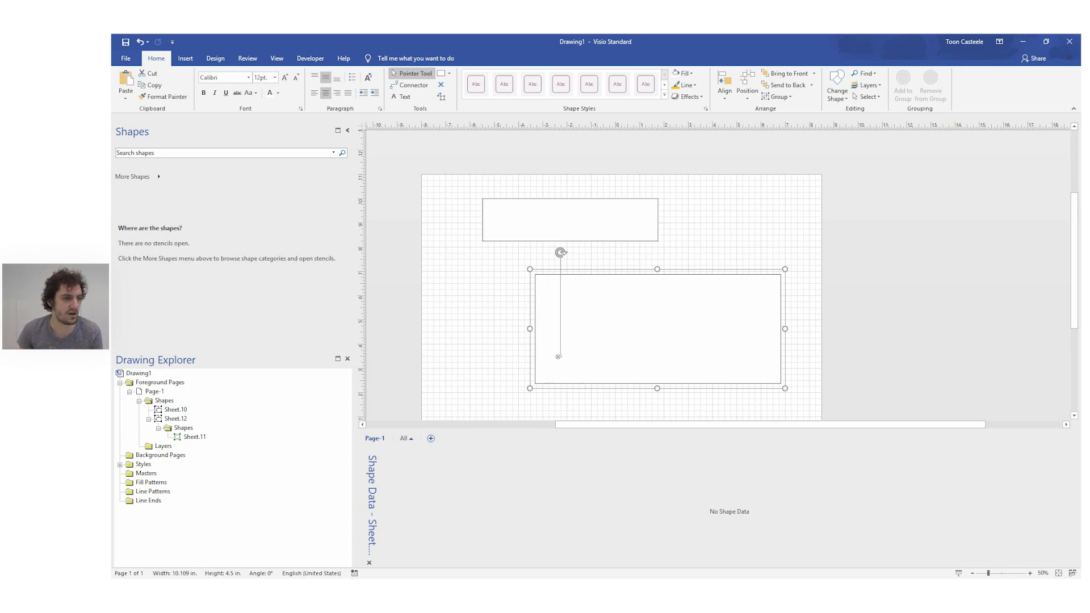
Step: Move the large rectangle's centre of rotation back to the rectangle's middle
{"action": "mouse_move", "coordinate": [561, 355]}
{"action": "left_mouse_down"}
{"action": "mouse_move", "coordinate": [625, 329]}
{"action": "mouse_move", "coordinate": [665, 334]}
{"action": "mouse_move", "coordinate": [657, 324]}
{"action": "left_mouse_up"}
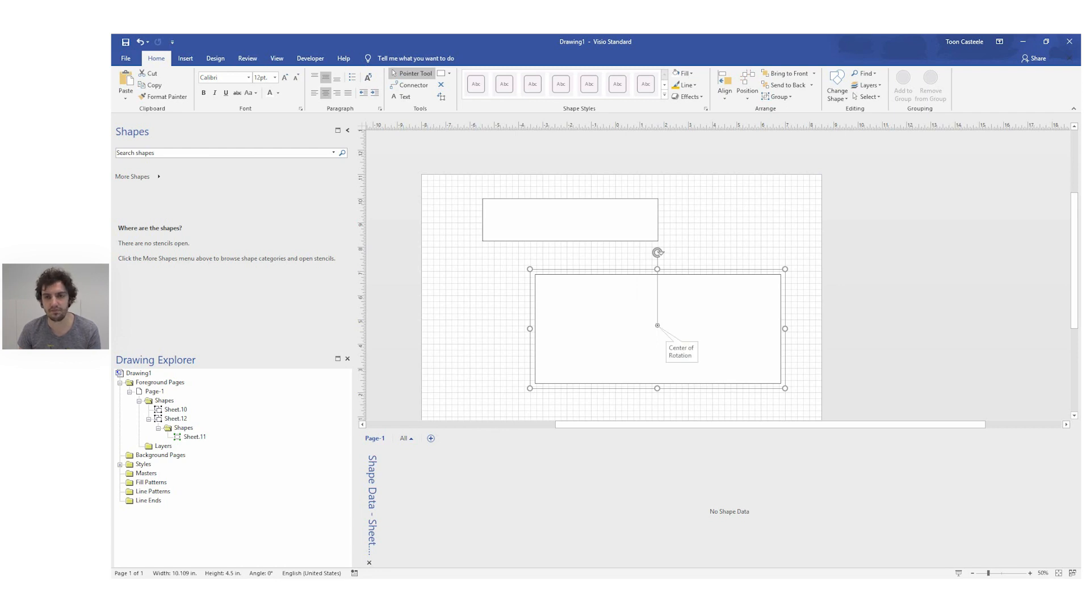
{"action": "left_click", "coordinate": [739, 224]}
{"action": "left_click", "coordinate": [698, 314]}
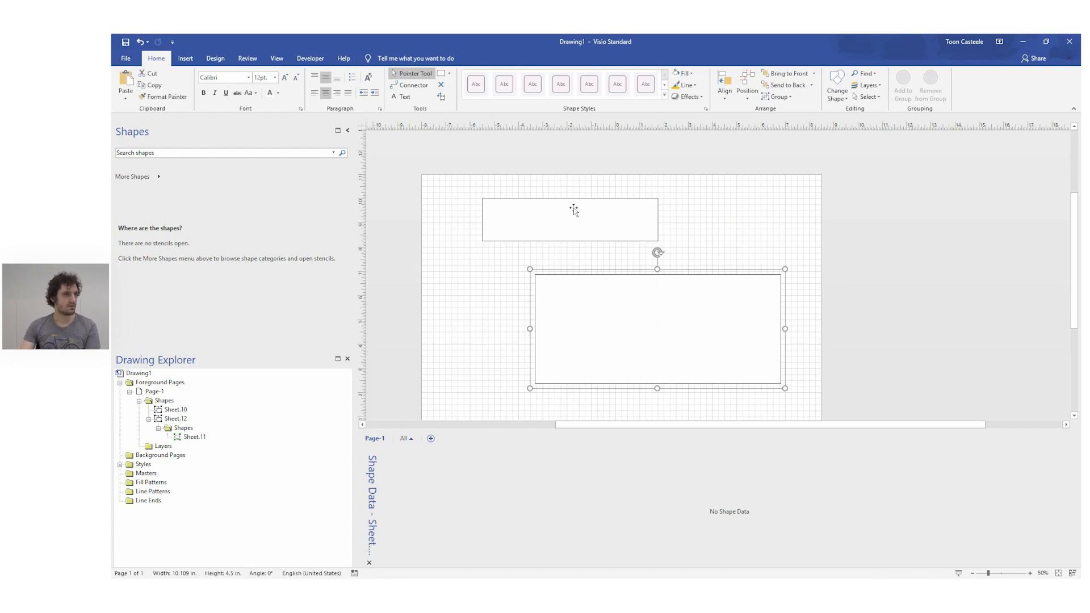
Step: Delete both rectangles from the page and draw a circle about 0.66 in across near the page's upper-left corner
{"action": "left_click_drag", "start_coordinate": [416, 141], "coordinate": [835, 406]}
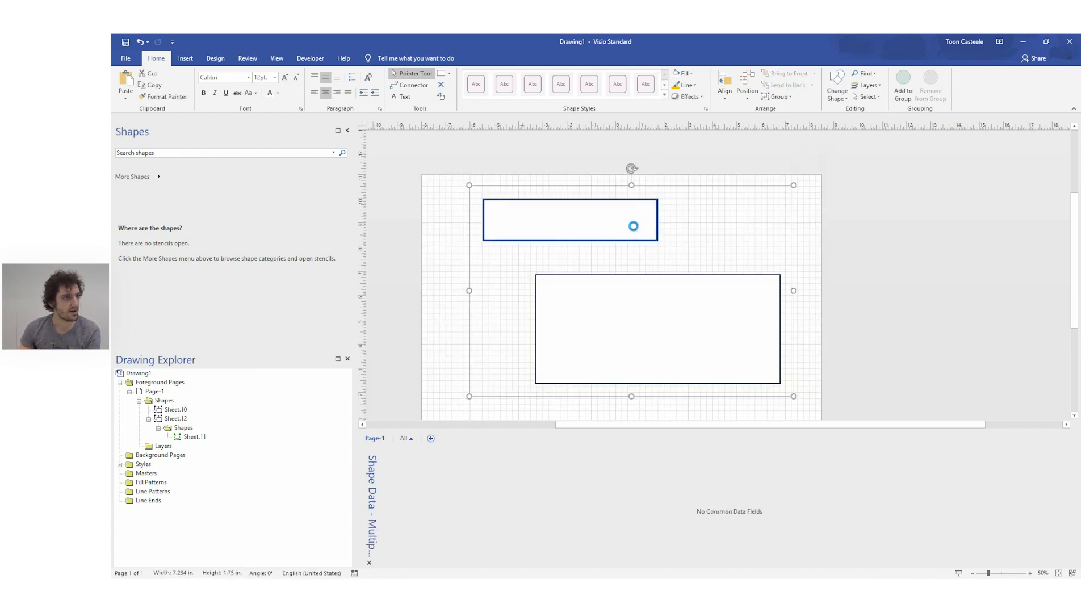
{"action": "key", "text": "Delete"}
{"action": "left_click", "coordinate": [449, 73]}
{"action": "left_click", "coordinate": [460, 98]}
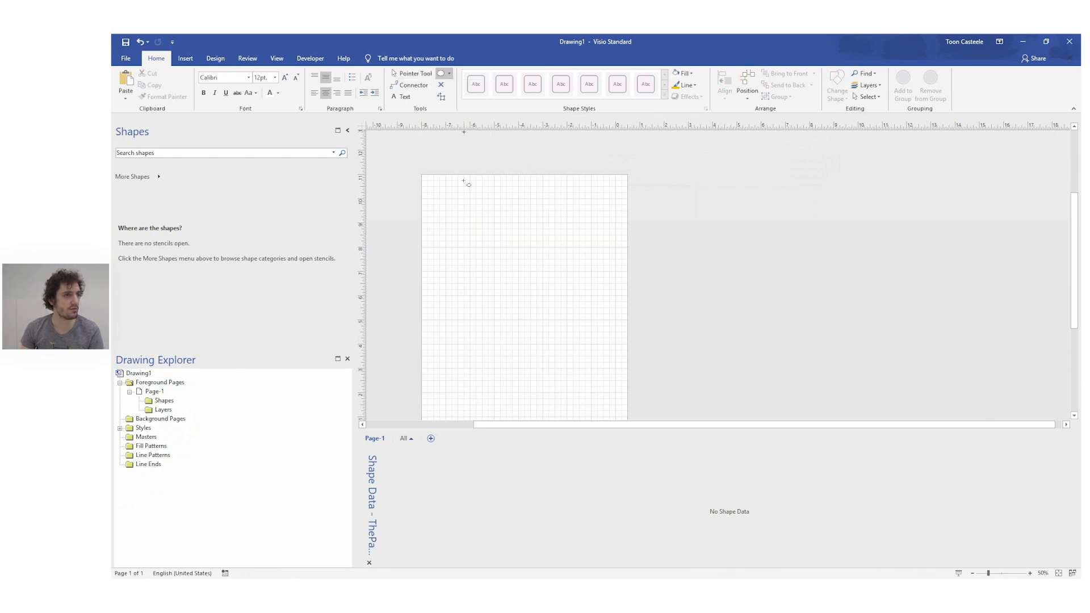
{"action": "left_click_drag", "start_coordinate": [443, 203], "coordinate": [457, 220]}
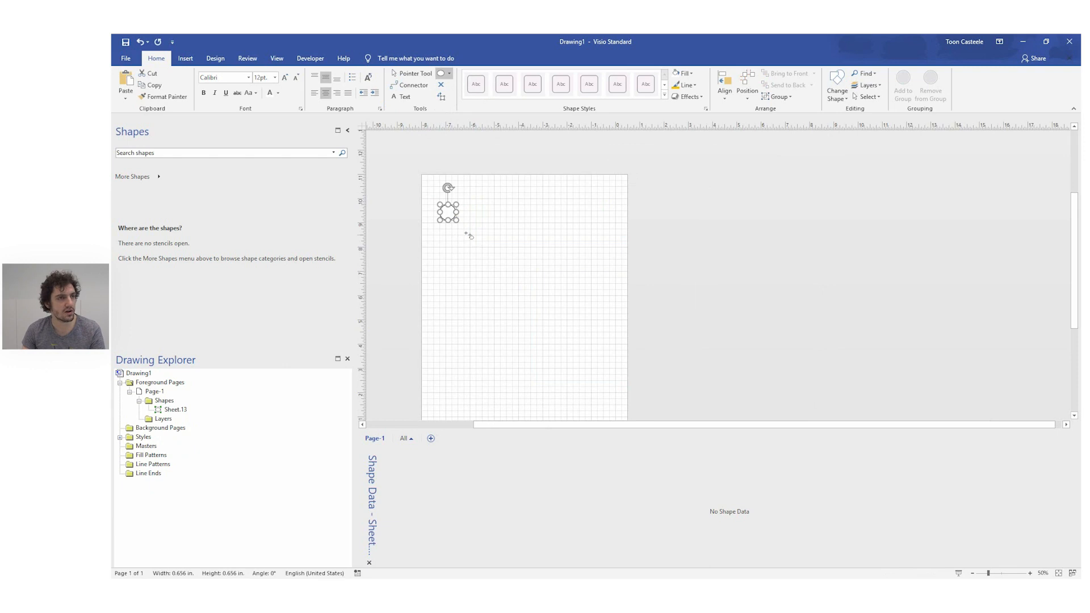
Step: Fill the circle with a light gold theme color and remove its outline
{"action": "left_click", "coordinate": [684, 73]}
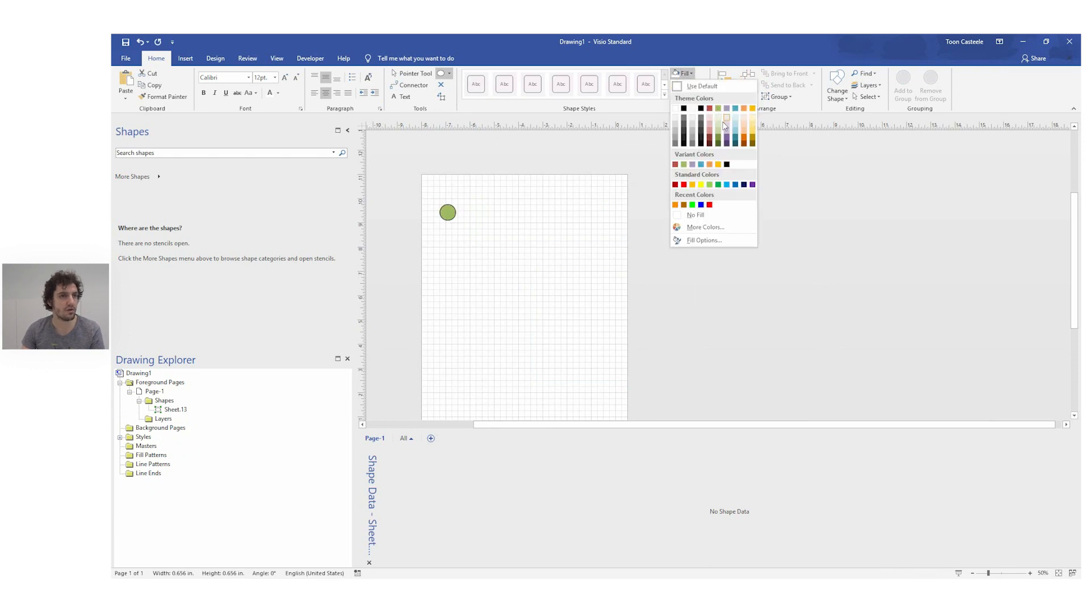
{"action": "left_click", "coordinate": [753, 132]}
{"action": "left_click", "coordinate": [685, 85]}
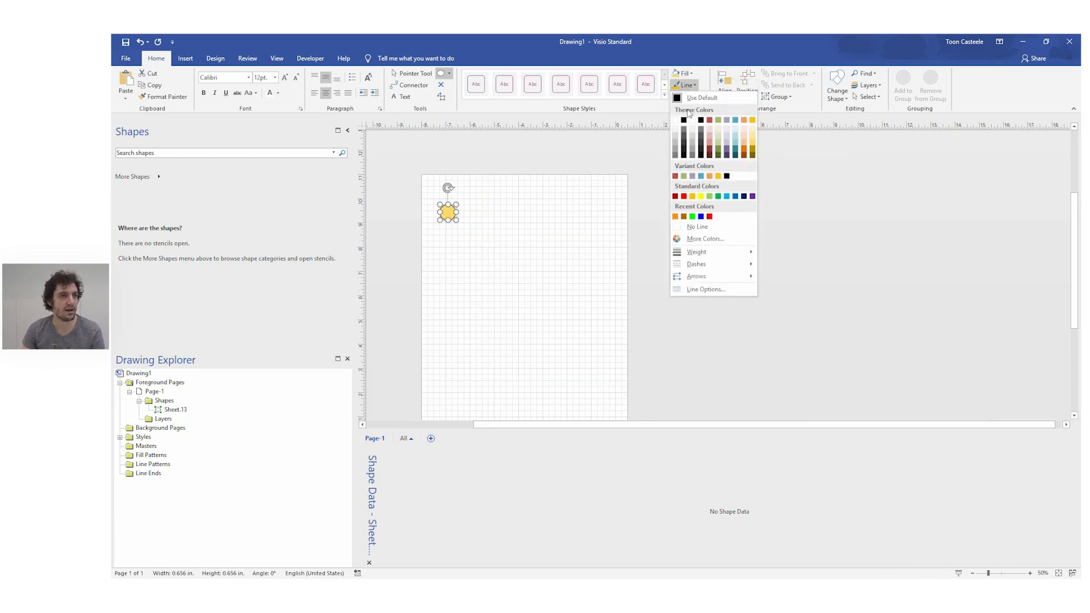
{"action": "left_click", "coordinate": [700, 226]}
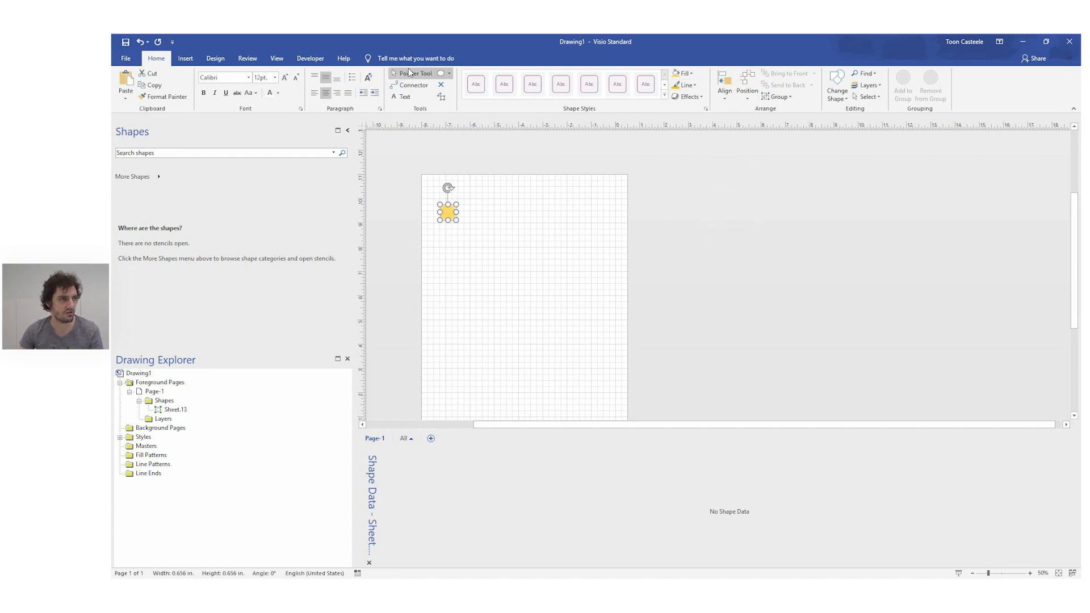
{"action": "left_click_drag", "start_coordinate": [761, 425], "coordinate": [652, 420]}
{"action": "left_click", "coordinate": [592, 291]}
{"action": "left_click", "coordinate": [580, 213]}
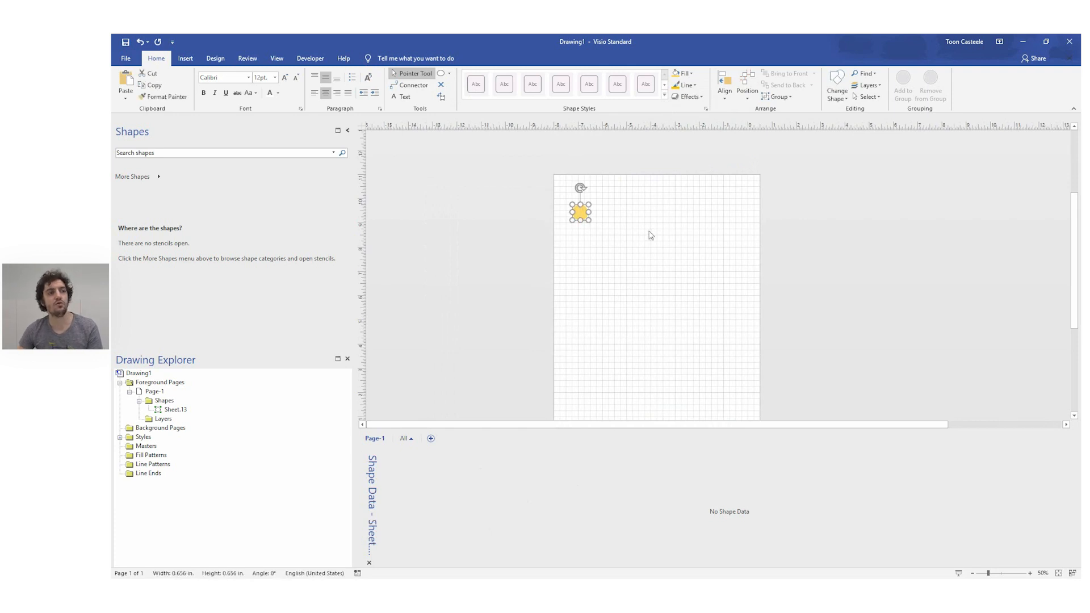
{"action": "left_click", "coordinate": [441, 73]}
{"action": "left_click_drag", "start_coordinate": [611, 206], "coordinate": [631, 223]}
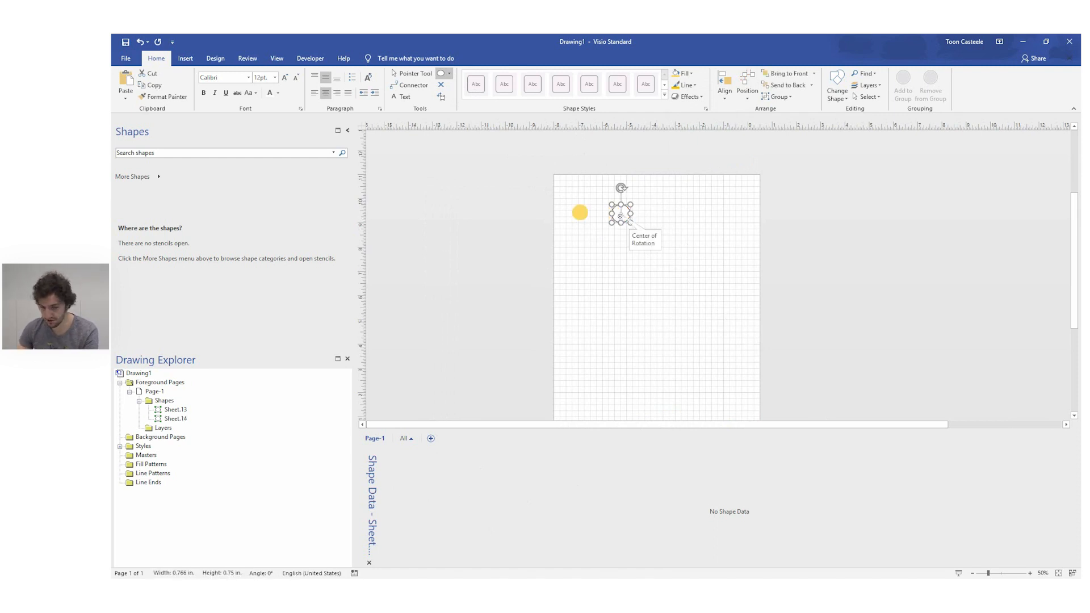
{"action": "key", "text": "Delete"}
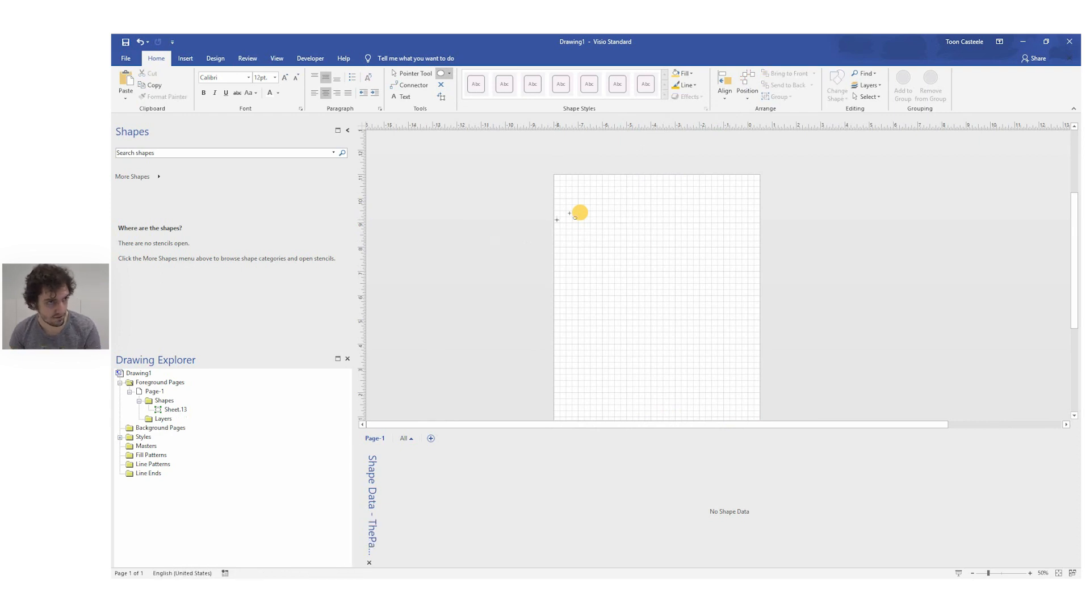
{"action": "left_click", "coordinate": [396, 73]}
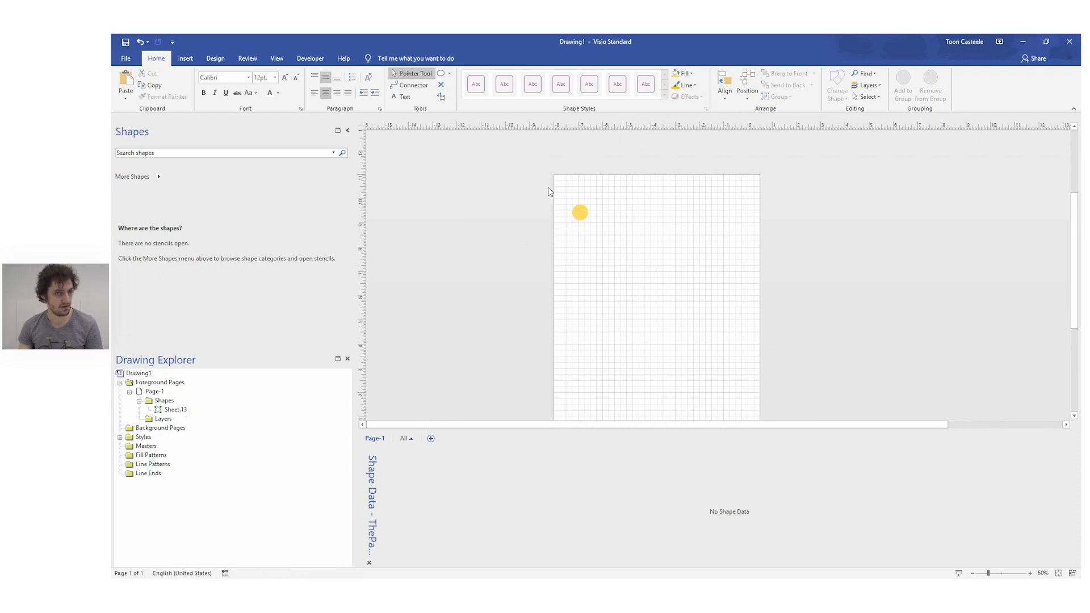
Step: Duplicate the gold circle, placing the copy level with it a short distance to its right
{"action": "left_click", "coordinate": [580, 214]}
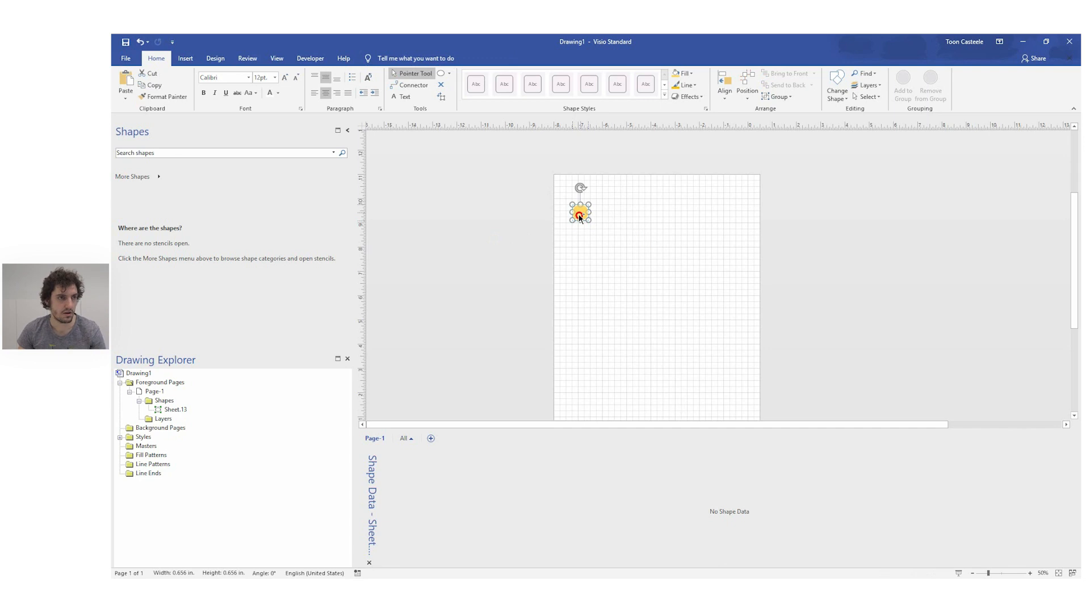
{"action": "left_click_drag", "start_coordinate": [579, 218], "coordinate": [607, 220]}
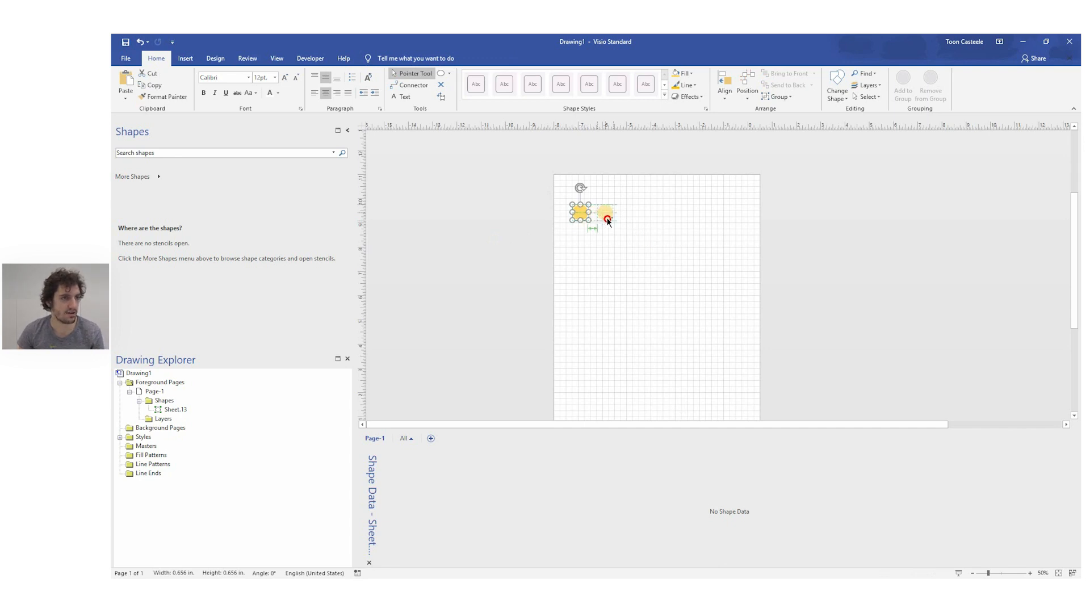
{"action": "left_click_drag", "start_coordinate": [607, 220], "coordinate": [607, 218]}
{"action": "key", "text": "ctrl+z"}
{"action": "left_click_drag", "start_coordinate": [580, 218], "coordinate": [605, 216]}
{"action": "left_click", "coordinate": [610, 261]}
{"action": "left_click", "coordinate": [605, 213]}
{"action": "left_click", "coordinate": [622, 244]}
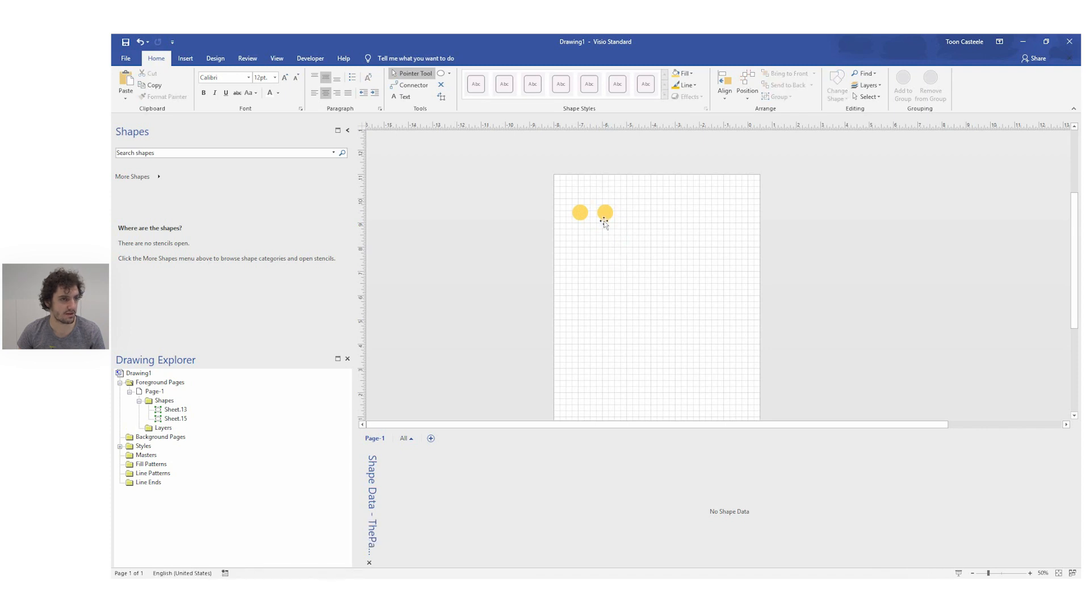
{"action": "left_click", "coordinate": [605, 214]}
{"action": "left_click", "coordinate": [635, 264]}
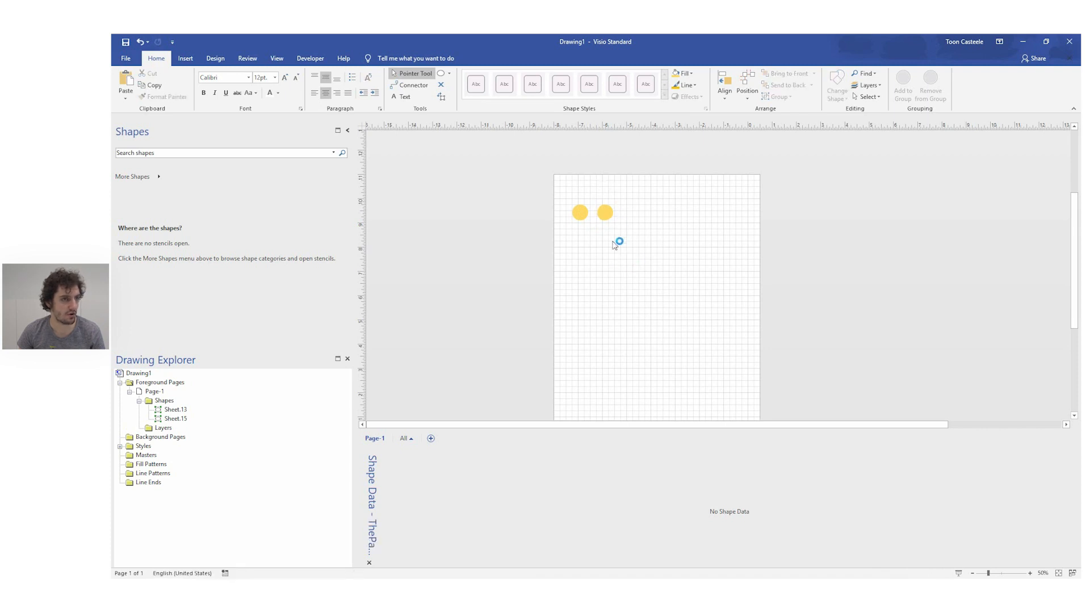
{"action": "left_click", "coordinate": [601, 214]}
{"action": "left_click", "coordinate": [577, 214]}
{"action": "left_click", "coordinate": [601, 213]}
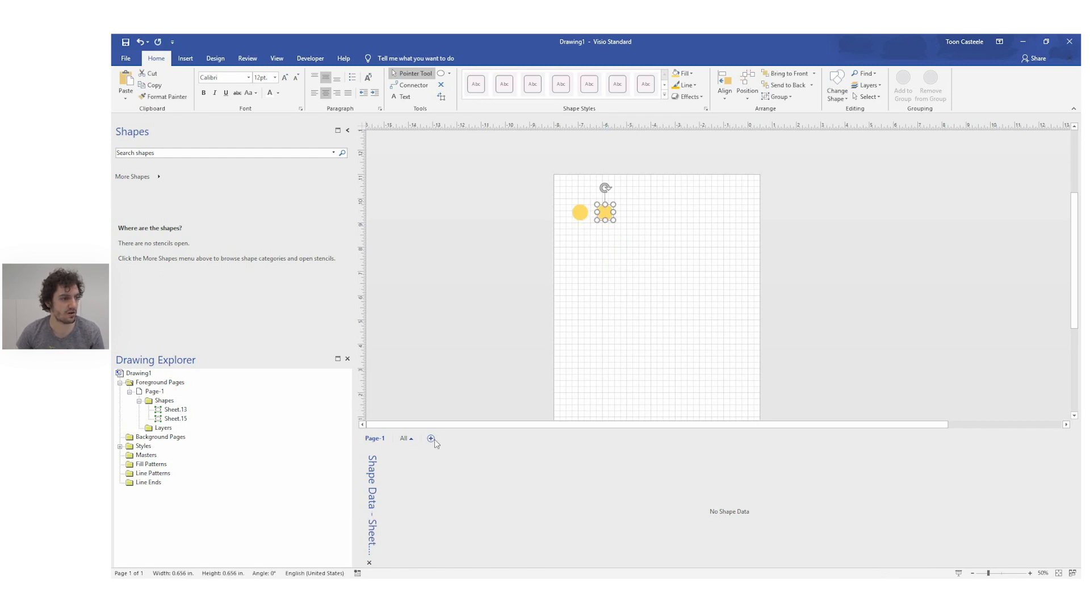
{"action": "left_click", "coordinate": [620, 194]}
Step: Duplicate the second circle, placing the third one farther right in the same row
{"action": "left_click", "coordinate": [607, 209]}
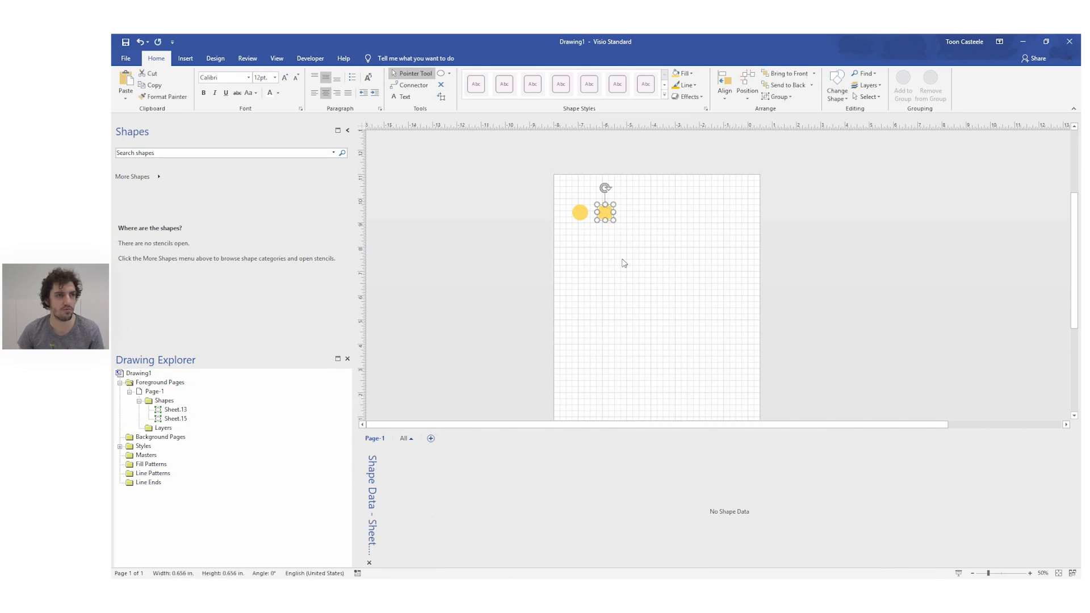
{"action": "left_click_drag", "start_coordinate": [606, 216], "coordinate": [644, 216]}
{"action": "left_click", "coordinate": [666, 277]}
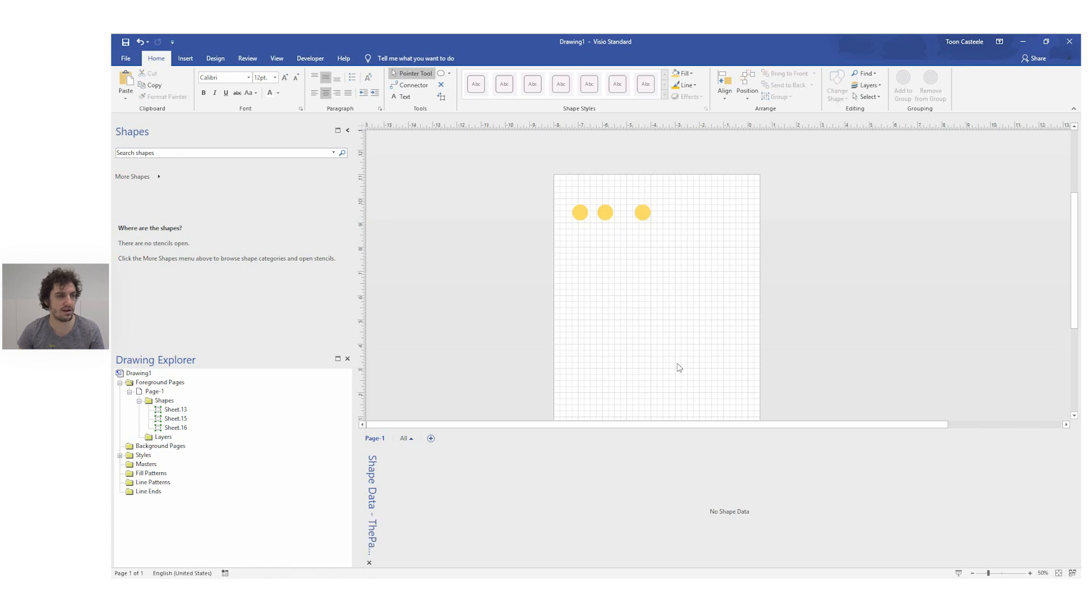
{"action": "key", "text": "ctrl+z"}
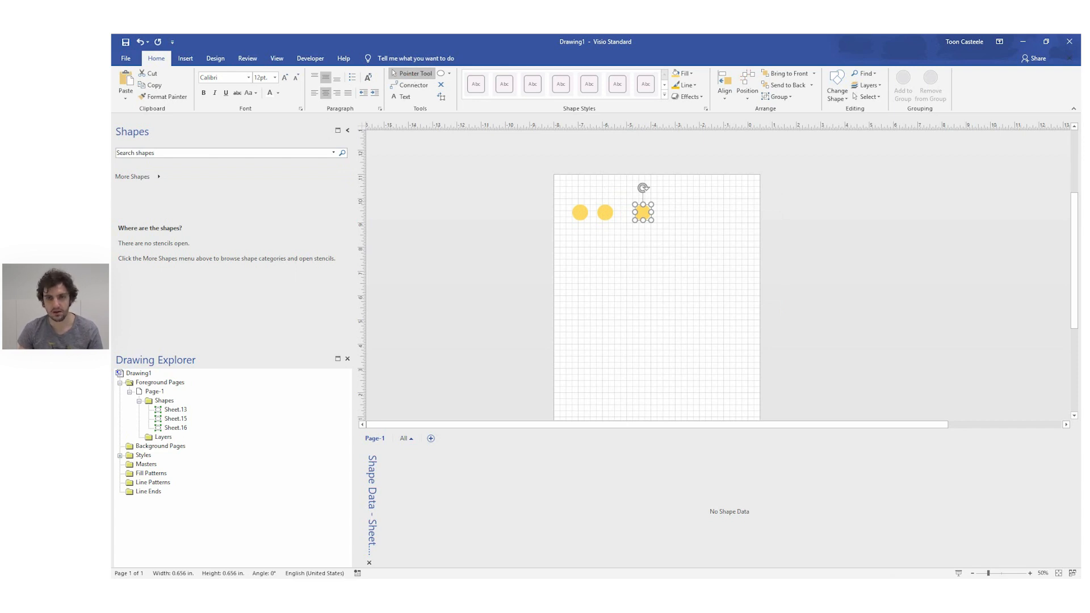
{"action": "left_click", "coordinate": [639, 265]}
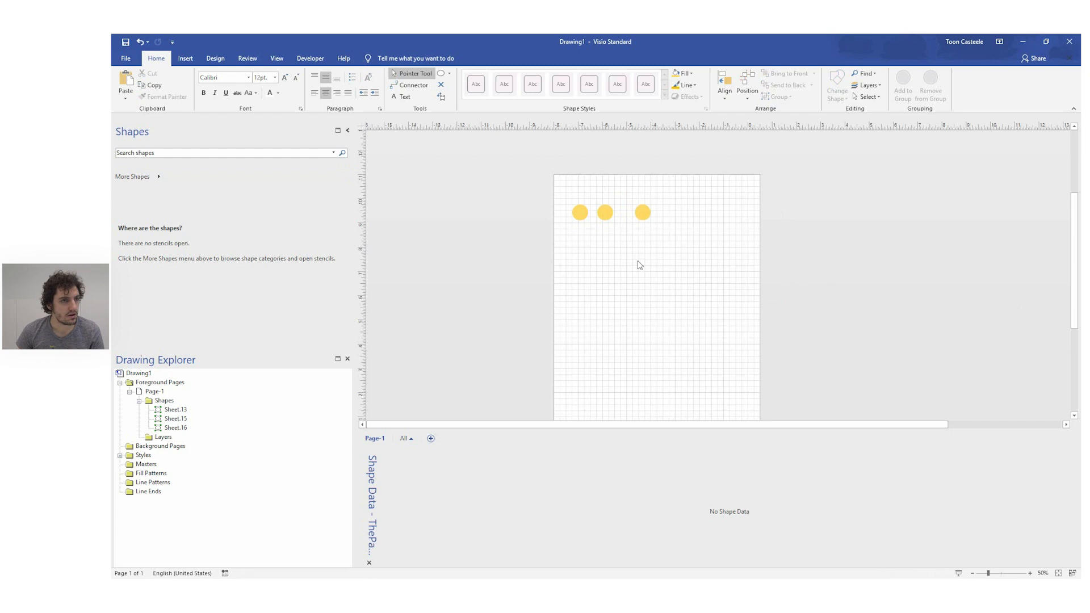
Step: Move the second circle below the first row and the third circle below both, leaving them horizontally staggered
{"action": "left_click", "coordinate": [605, 214]}
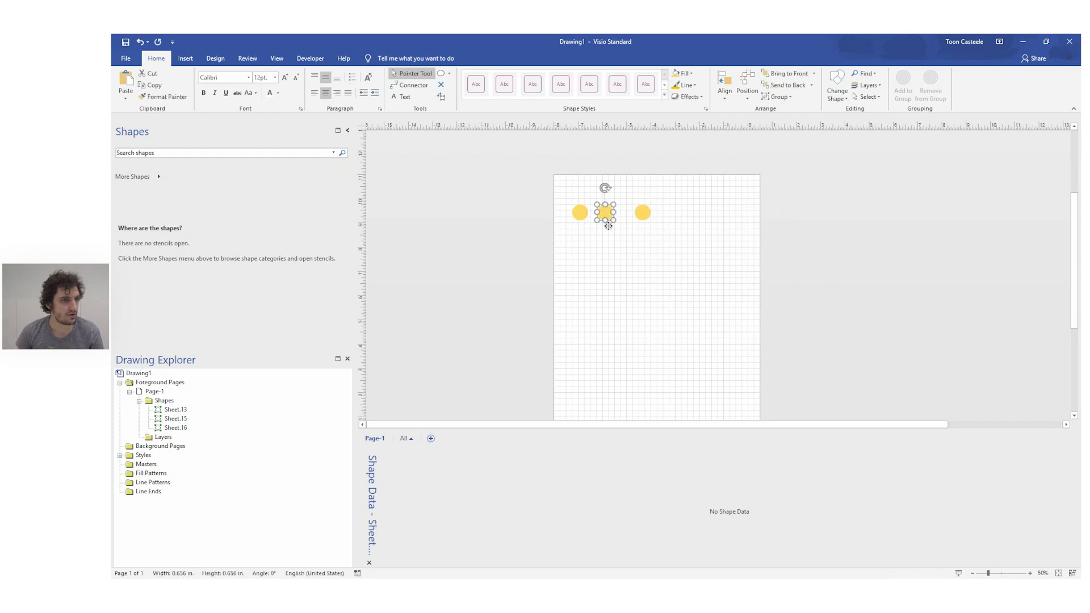
{"action": "left_click_drag", "start_coordinate": [606, 215], "coordinate": [606, 257]}
{"action": "left_click_drag", "start_coordinate": [643, 214], "coordinate": [591, 296]}
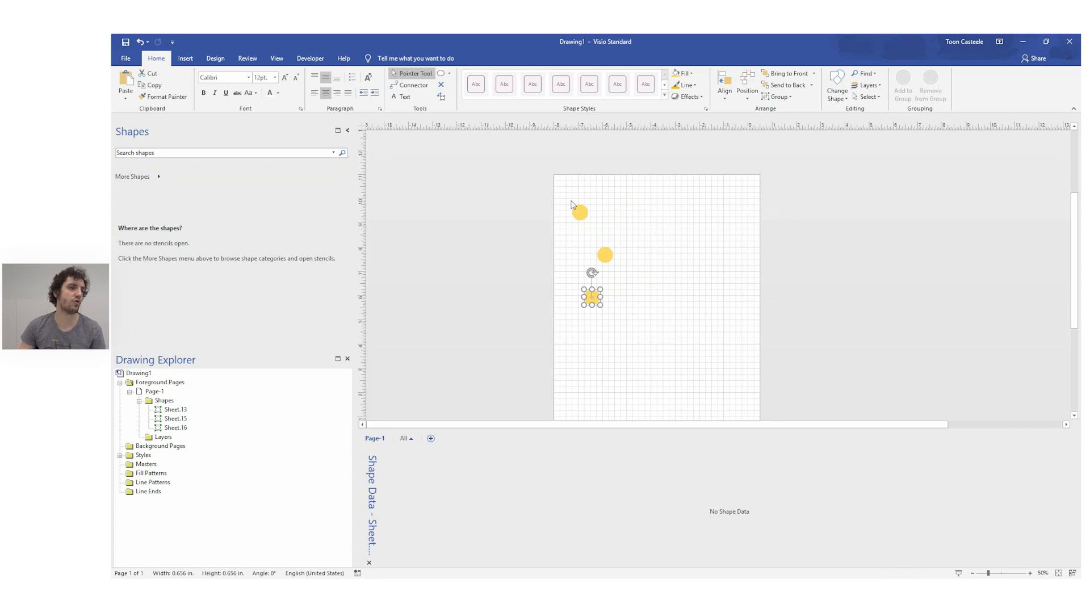
{"action": "left_click", "coordinate": [653, 187]}
Step: Line up all three circles under the topmost one using Align Left
{"action": "left_click_drag", "start_coordinate": [468, 158], "coordinate": [708, 321]}
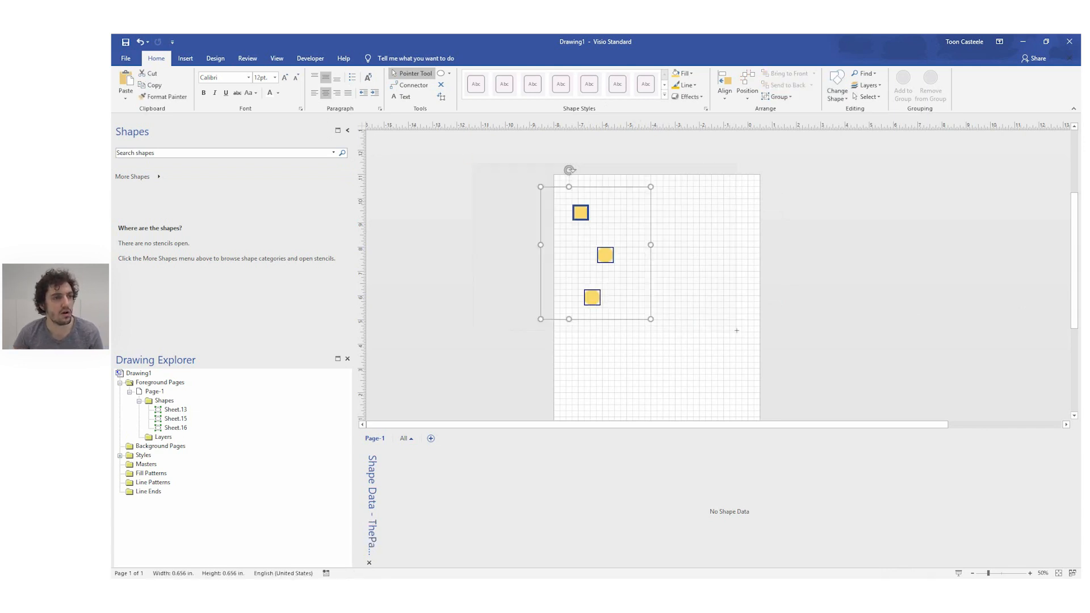
{"action": "left_click", "coordinate": [724, 100]}
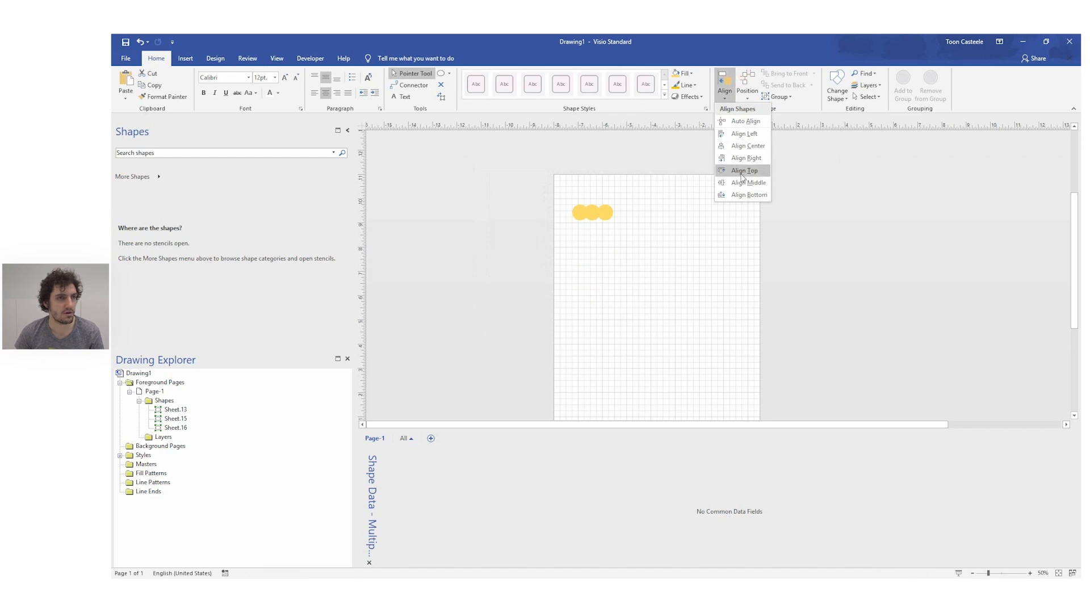
{"action": "left_click", "coordinate": [738, 134]}
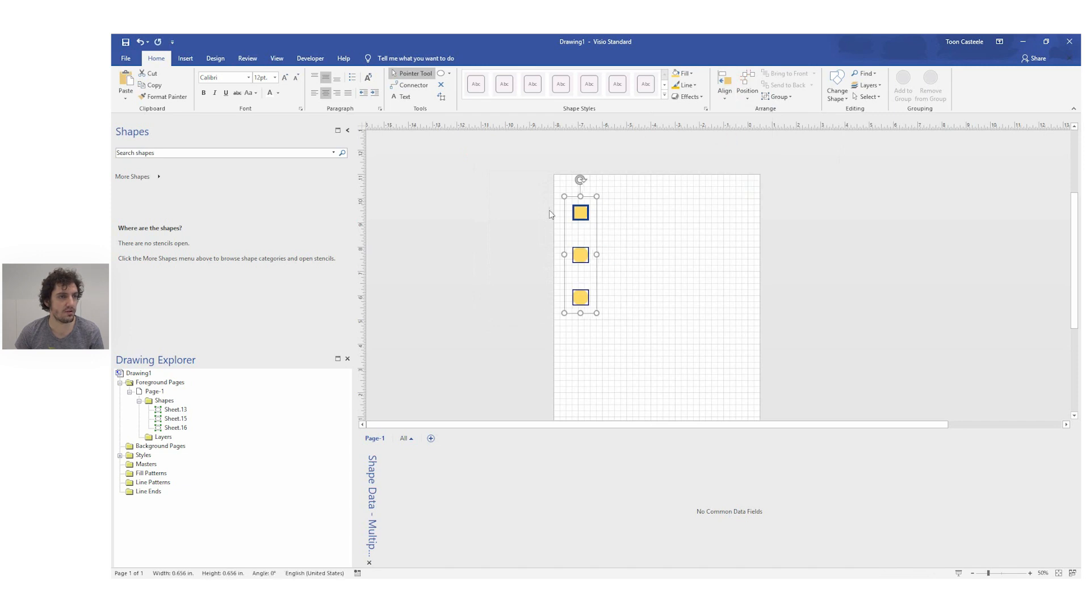
{"action": "left_click", "coordinate": [497, 207]}
{"action": "left_click", "coordinate": [579, 255]}
{"action": "left_click", "coordinate": [579, 297]}
{"action": "left_click", "coordinate": [549, 196]}
{"action": "left_click_drag", "start_coordinate": [548, 196], "coordinate": [672, 355]}
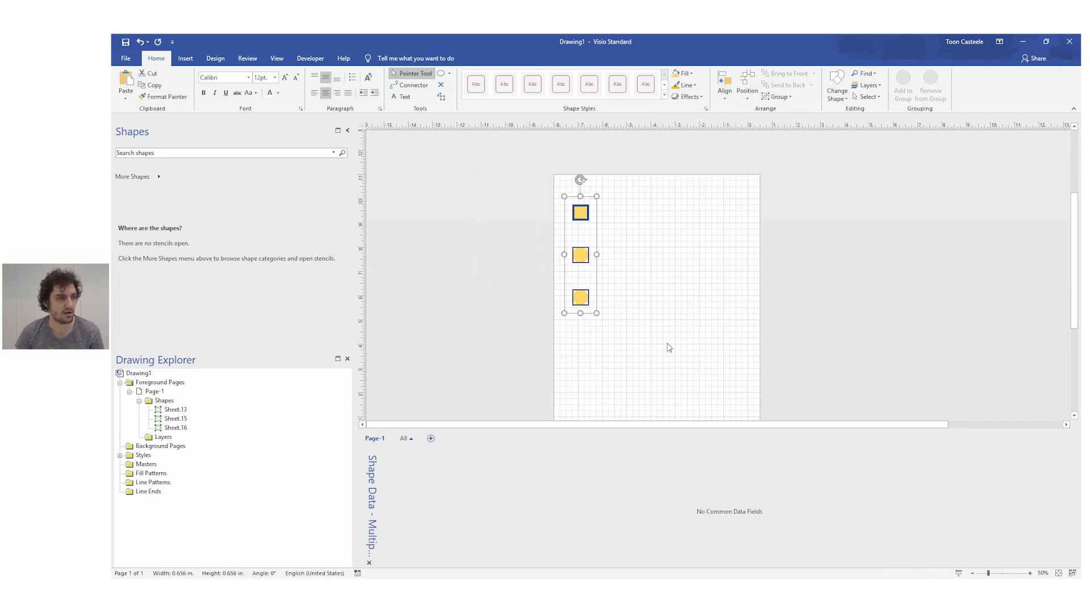
Step: Shift the middle and lowest circles to the right by different amounts, out of line with the topmost circle
{"action": "left_click", "coordinate": [612, 255]}
{"action": "left_click_drag", "start_coordinate": [584, 256], "coordinate": [613, 261]}
{"action": "left_click_drag", "start_coordinate": [579, 301], "coordinate": [589, 301]}
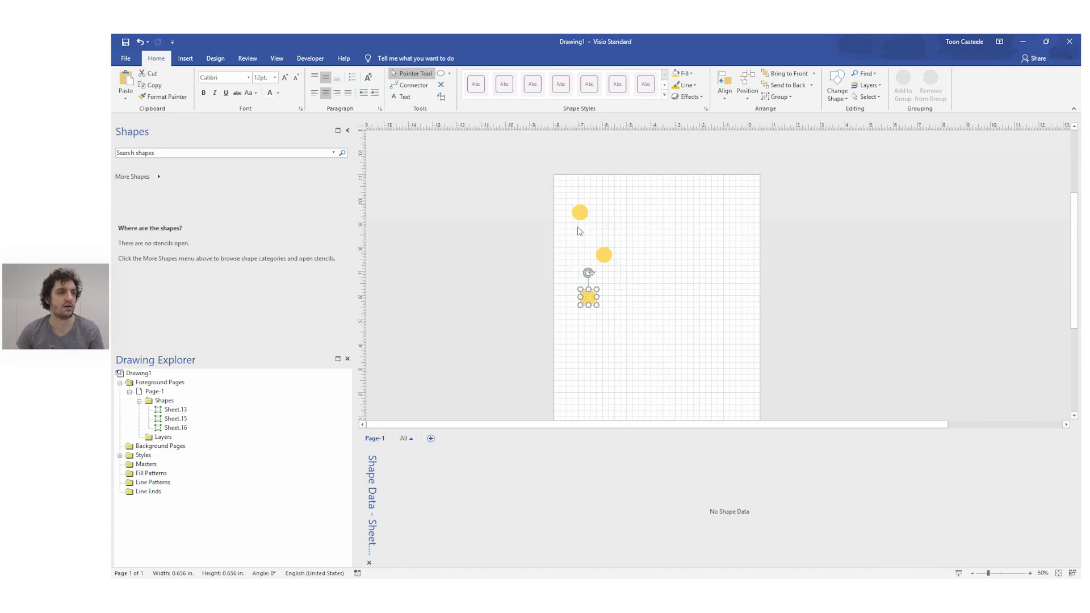
Step: Line up all three circles under the topmost one using Align Center
{"action": "left_click_drag", "start_coordinate": [550, 186], "coordinate": [743, 341]}
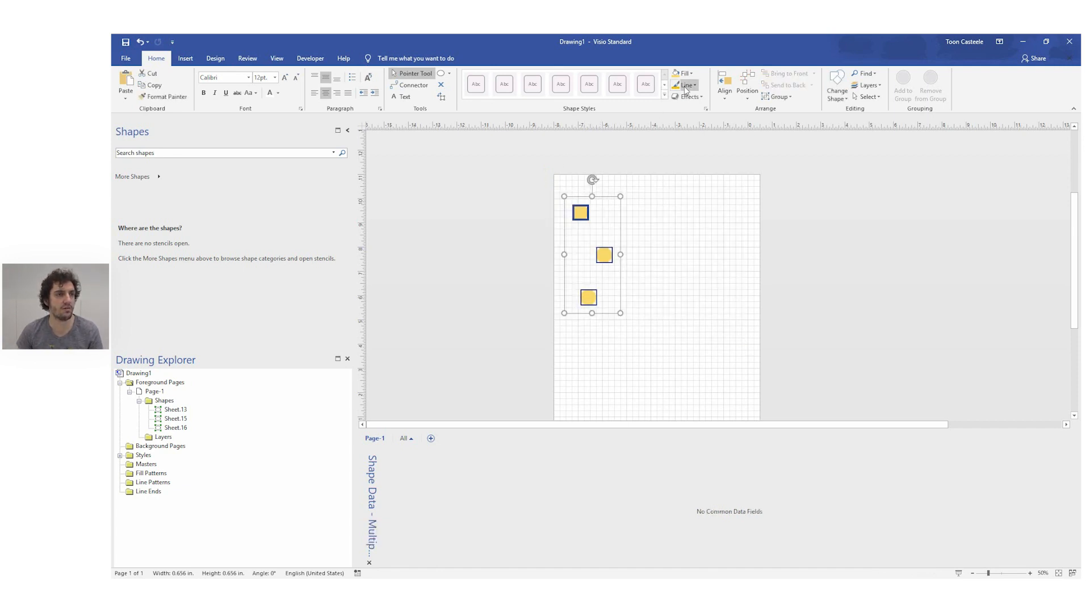
{"action": "left_click", "coordinate": [728, 92]}
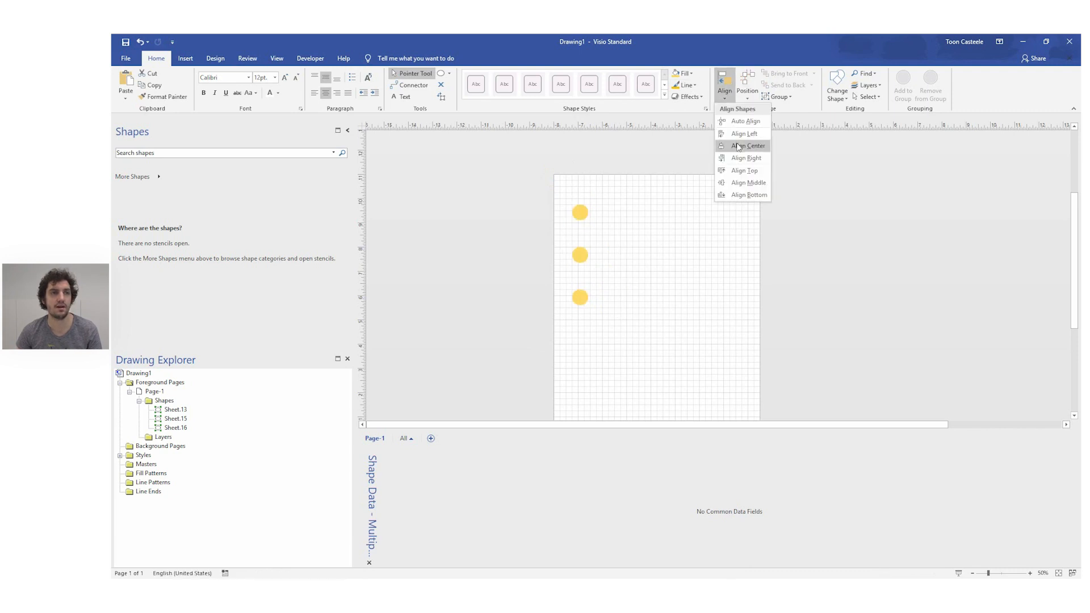
{"action": "left_click", "coordinate": [738, 140]}
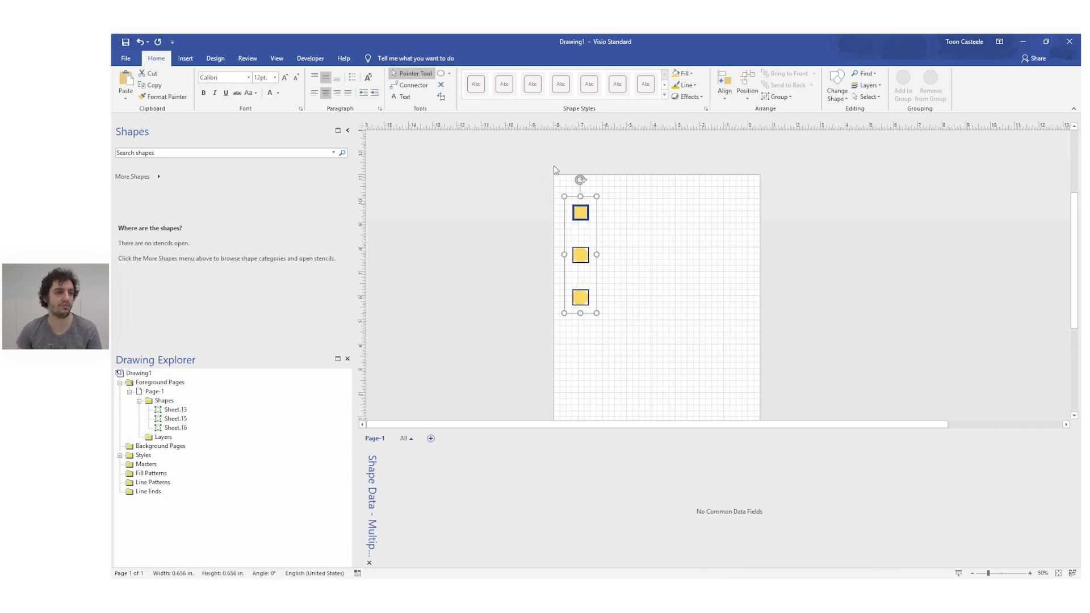
Step: Try shrinking the topmost circle to 0.328 in. in width and height, and restore it to 0.656 in
{"action": "left_click", "coordinate": [527, 185]}
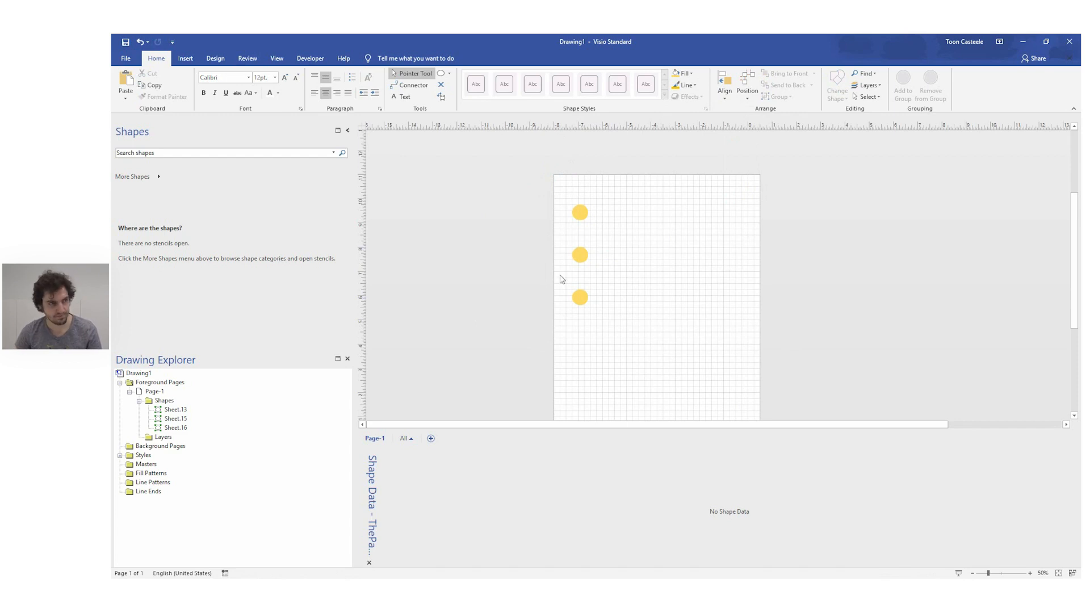
{"action": "left_click", "coordinate": [581, 218]}
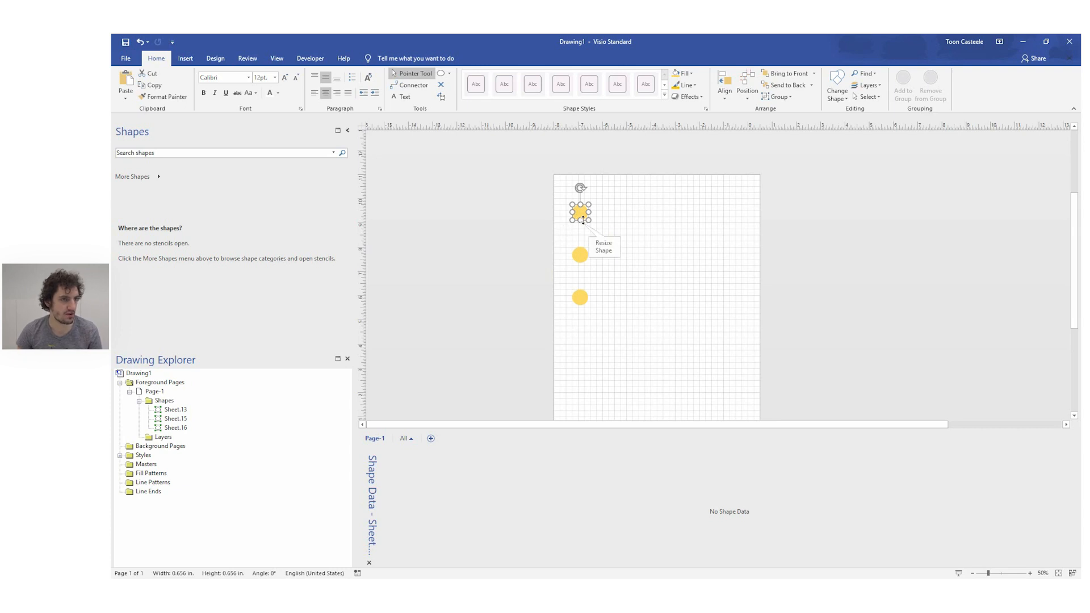
{"action": "left_click_drag", "start_coordinate": [587, 220], "coordinate": [580, 211]}
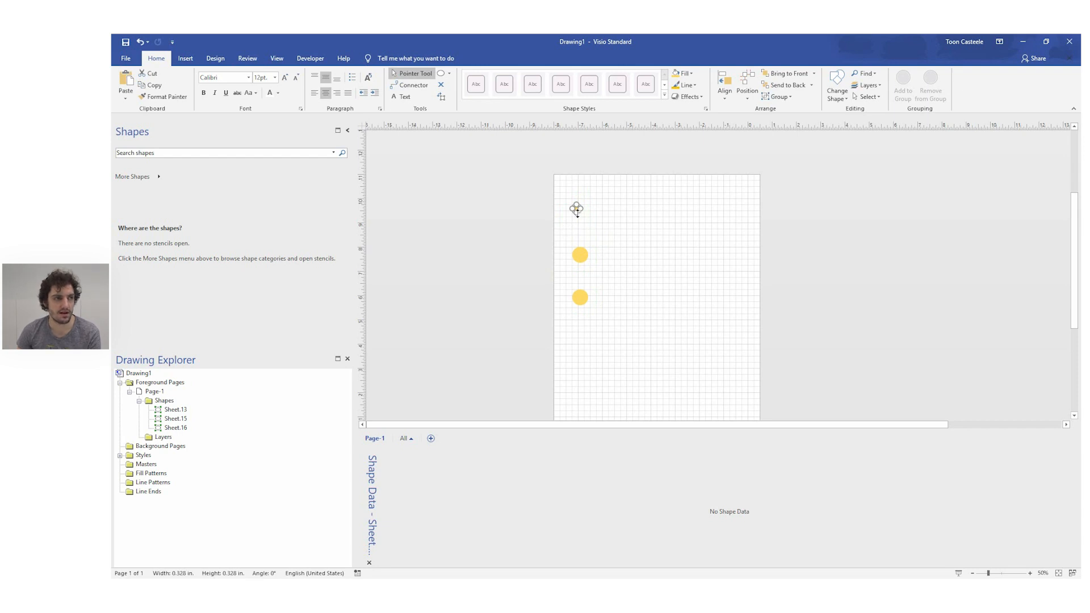
{"action": "left_click_drag", "start_coordinate": [576, 213], "coordinate": [577, 219]}
{"action": "key", "text": "ctrl+z"}
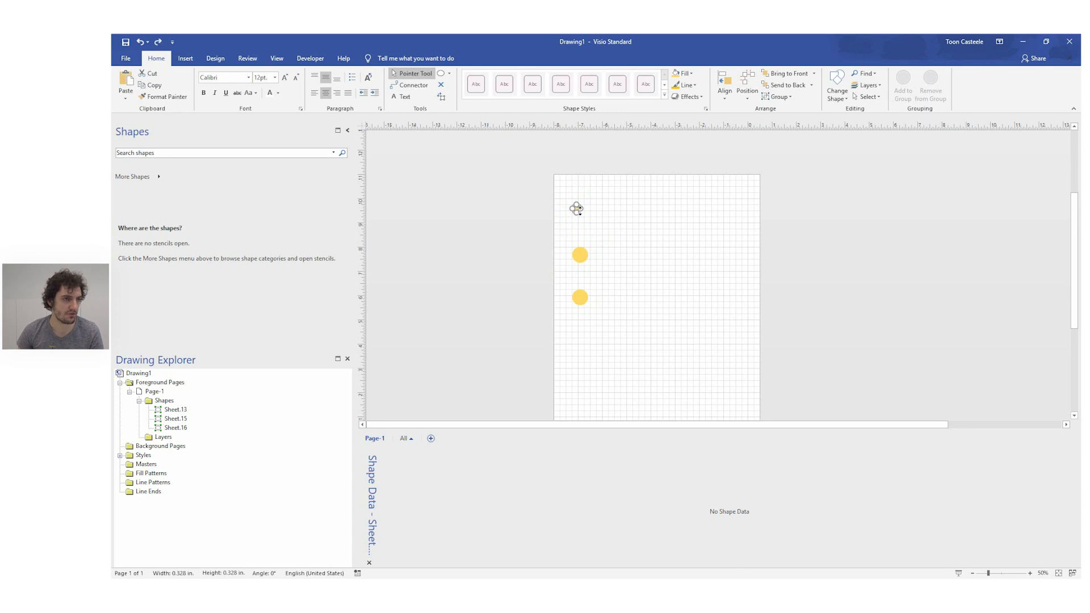
{"action": "left_click_drag", "start_coordinate": [577, 210], "coordinate": [588, 222]}
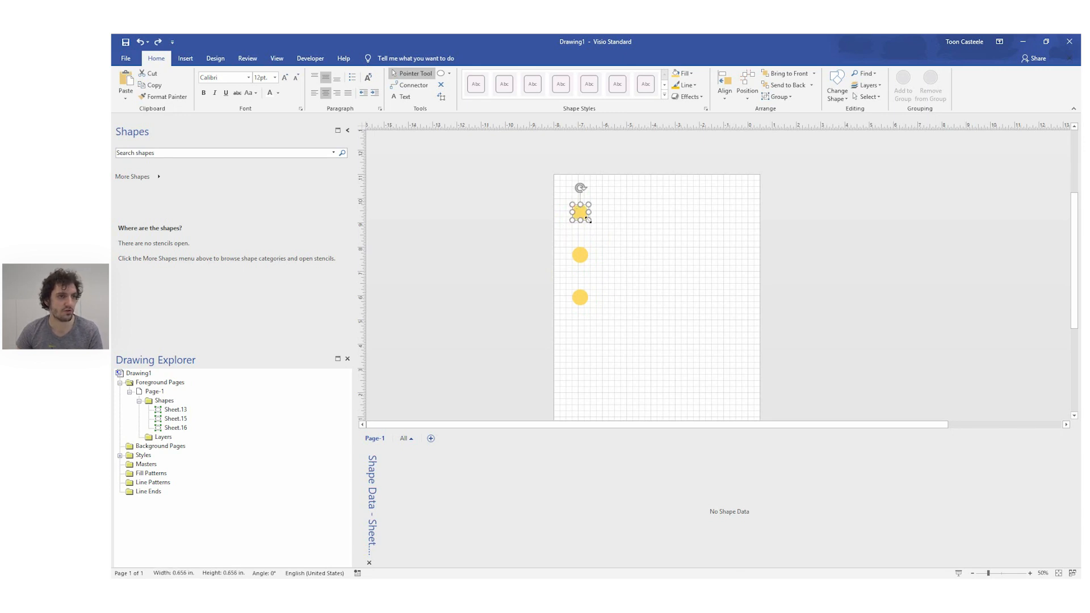
{"action": "mouse_move", "coordinate": [595, 226]}
{"action": "left_mouse_down"}
{"action": "mouse_move", "coordinate": [608, 242]}
{"action": "mouse_move", "coordinate": [590, 226]}
{"action": "left_mouse_up"}
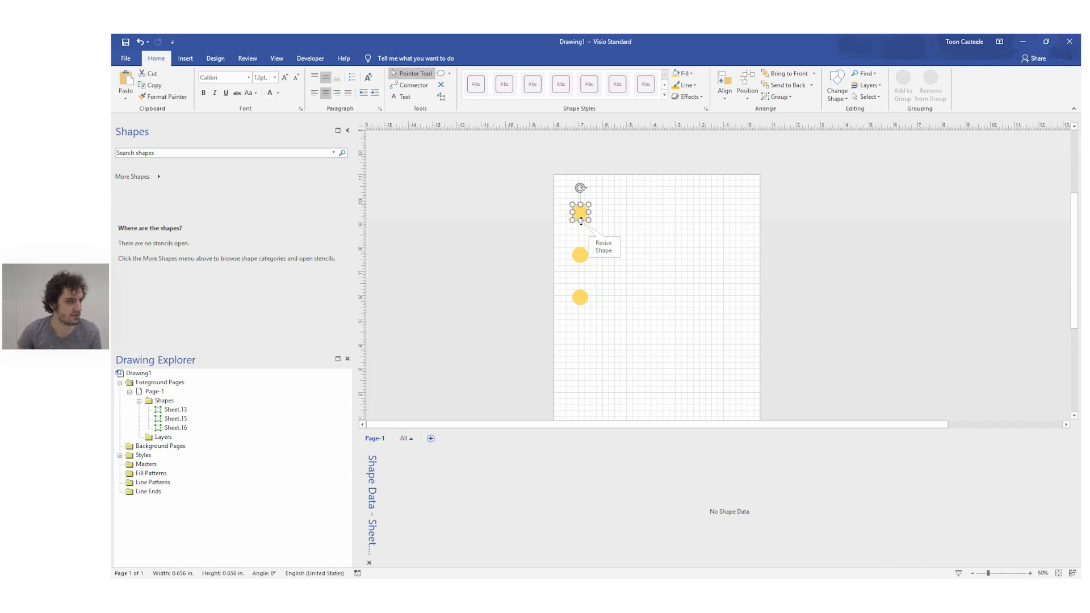
Step: Shrink the topmost circle to 0.328 in. wide and high, and enlarge it again to 0.656 in. by its lower edge
{"action": "left_click_drag", "start_coordinate": [587, 220], "coordinate": [577, 211]}
{"action": "scroll", "coordinate": [576, 209], "scroll_direction": "up", "scroll_amount": 4}
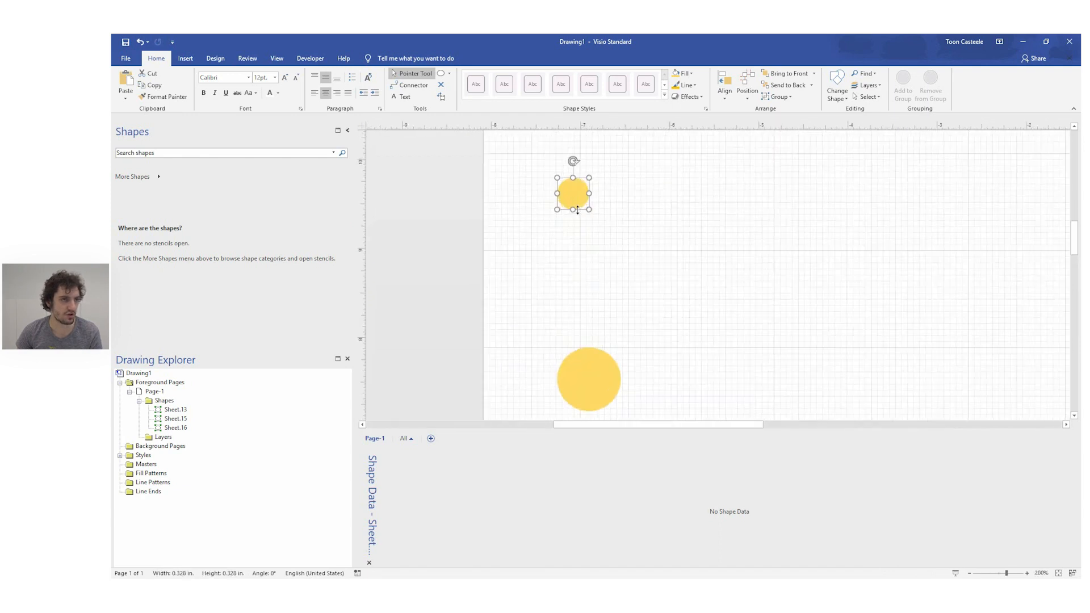
{"action": "scroll", "coordinate": [576, 209], "scroll_direction": "down", "scroll_amount": 3}
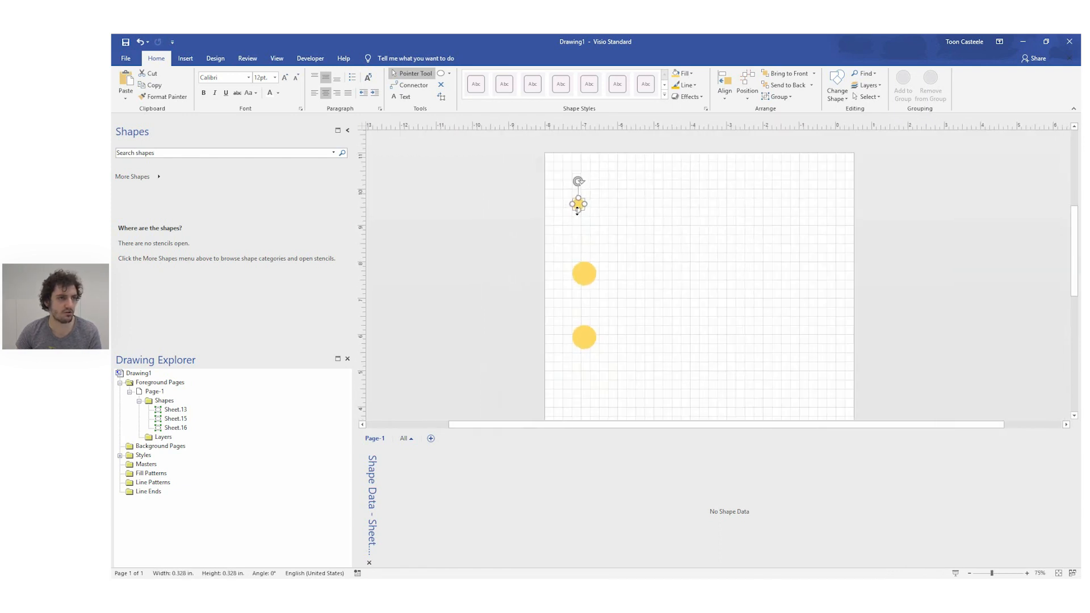
{"action": "scroll", "coordinate": [580, 204], "scroll_direction": "up", "scroll_amount": 3}
{"action": "scroll", "coordinate": [579, 201], "scroll_direction": "down", "scroll_amount": 3}
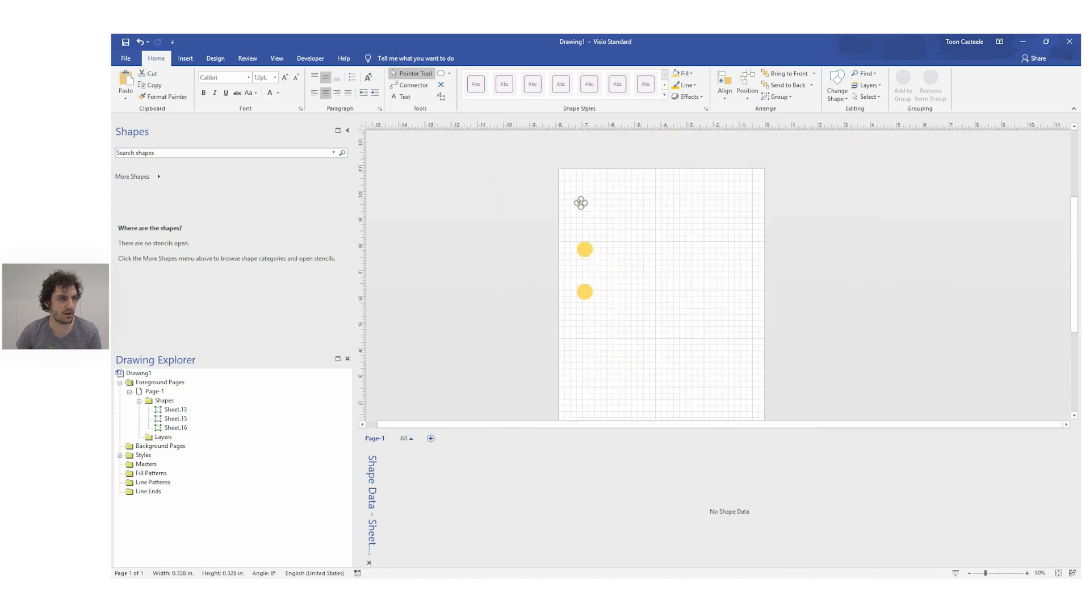
{"action": "scroll", "coordinate": [592, 227], "scroll_direction": "up", "scroll_amount": 1}
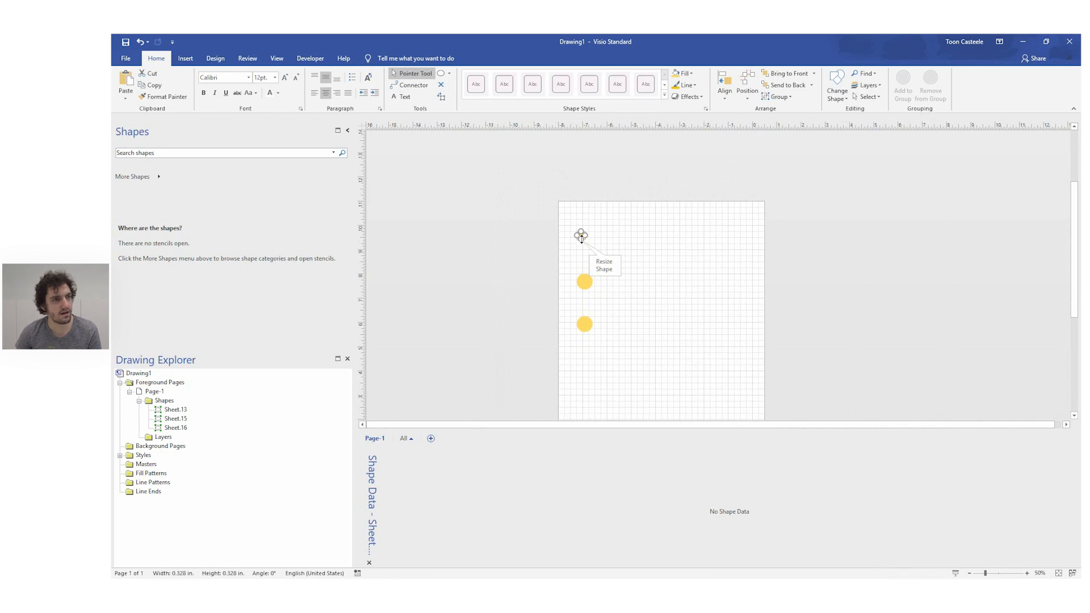
{"action": "mouse_move", "coordinate": [580, 238]}
{"action": "left_mouse_down"}
{"action": "mouse_move", "coordinate": [581, 260]}
{"action": "mouse_move", "coordinate": [580, 251]}
{"action": "left_mouse_up"}
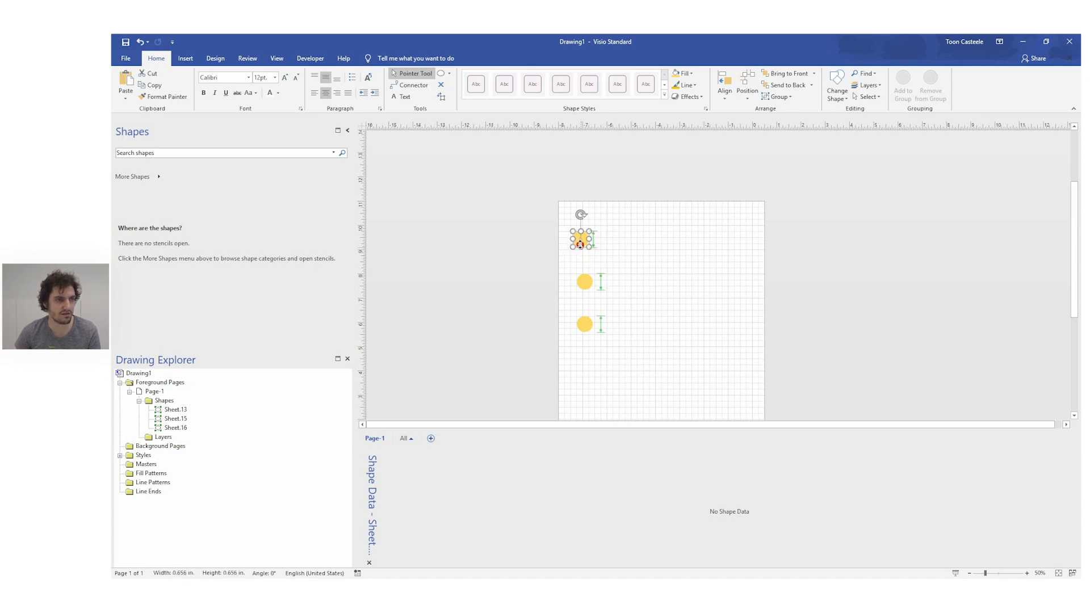
{"action": "left_click_drag", "start_coordinate": [580, 244], "coordinate": [580, 244]}
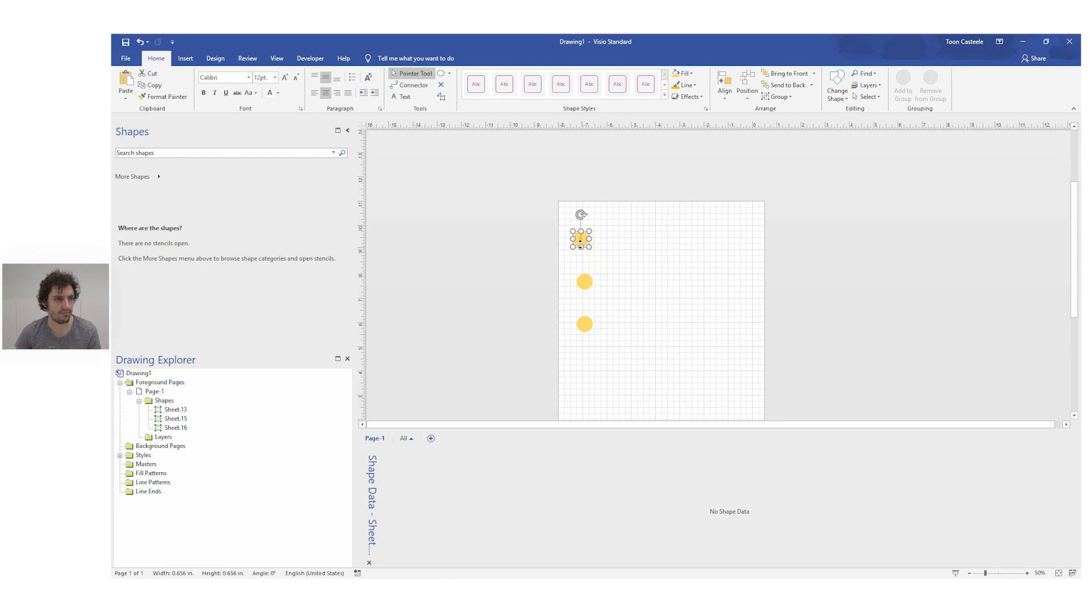
Step: Line up all three circles under the topmost one using Align Right
{"action": "left_click", "coordinate": [724, 90]}
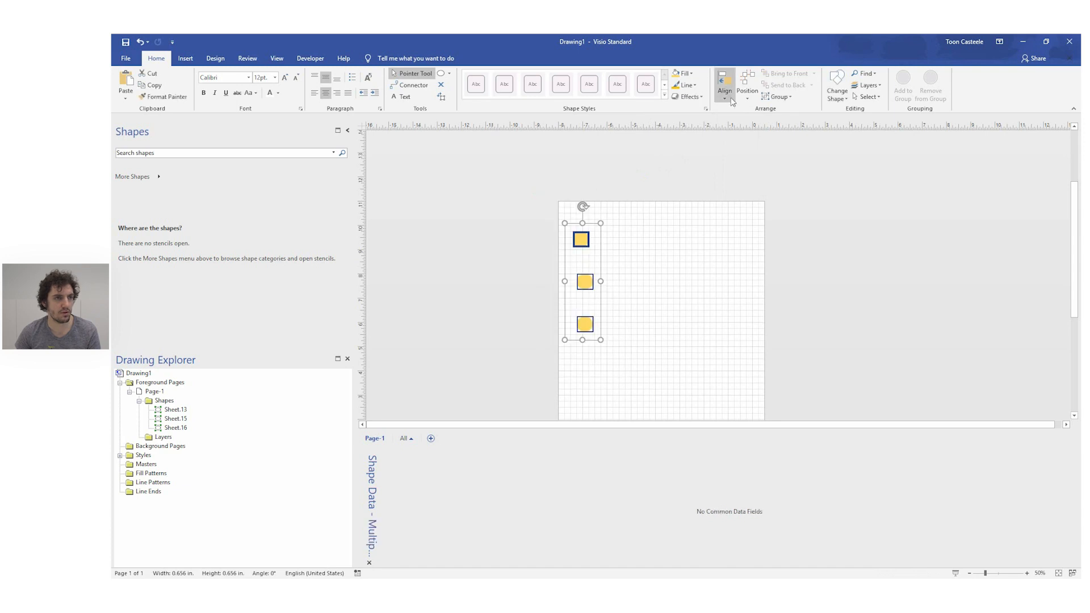
{"action": "left_click", "coordinate": [731, 100]}
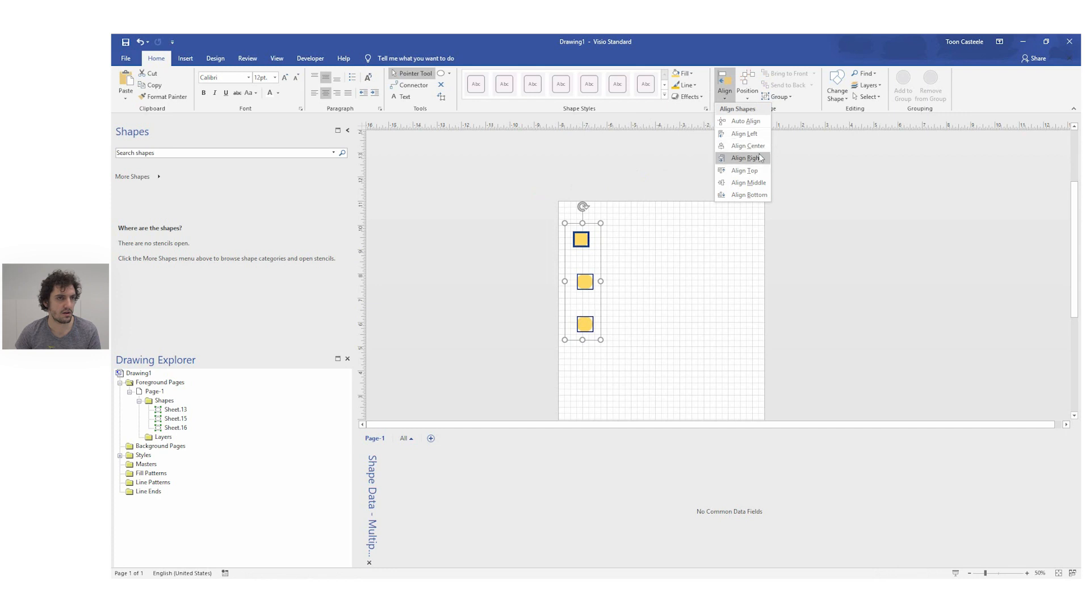
{"action": "left_click", "coordinate": [757, 157]}
{"action": "left_click", "coordinate": [908, 226]}
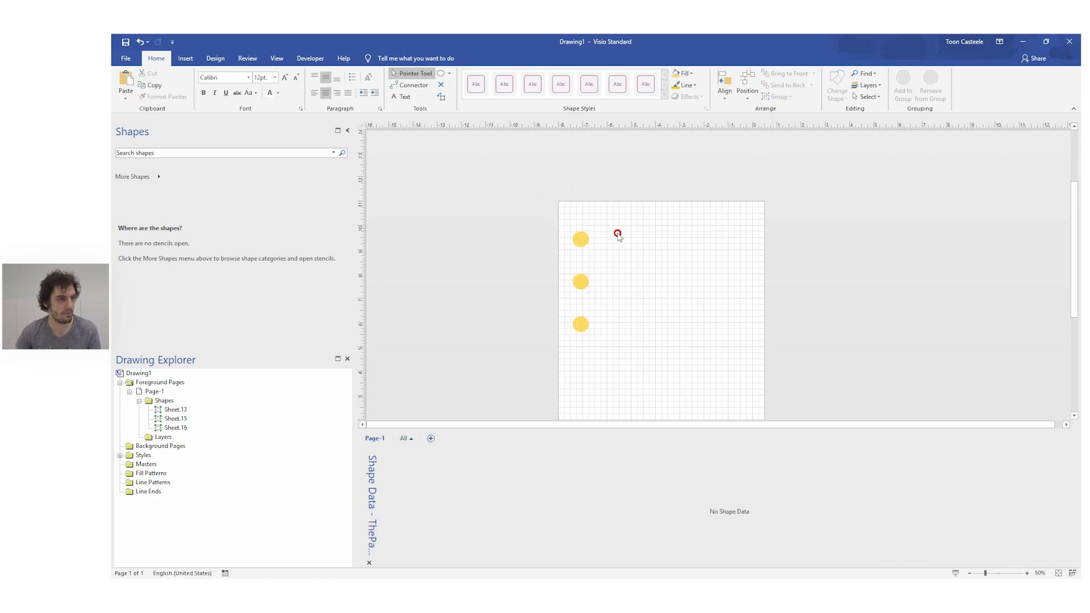
Step: Try to resize the topmost circle vertically from its lower edge
{"action": "left_click", "coordinate": [580, 239]}
{"action": "scroll", "coordinate": [639, 279], "scroll_direction": "up", "scroll_amount": 2}
{"action": "scroll", "coordinate": [639, 279], "scroll_direction": "down", "scroll_amount": 3}
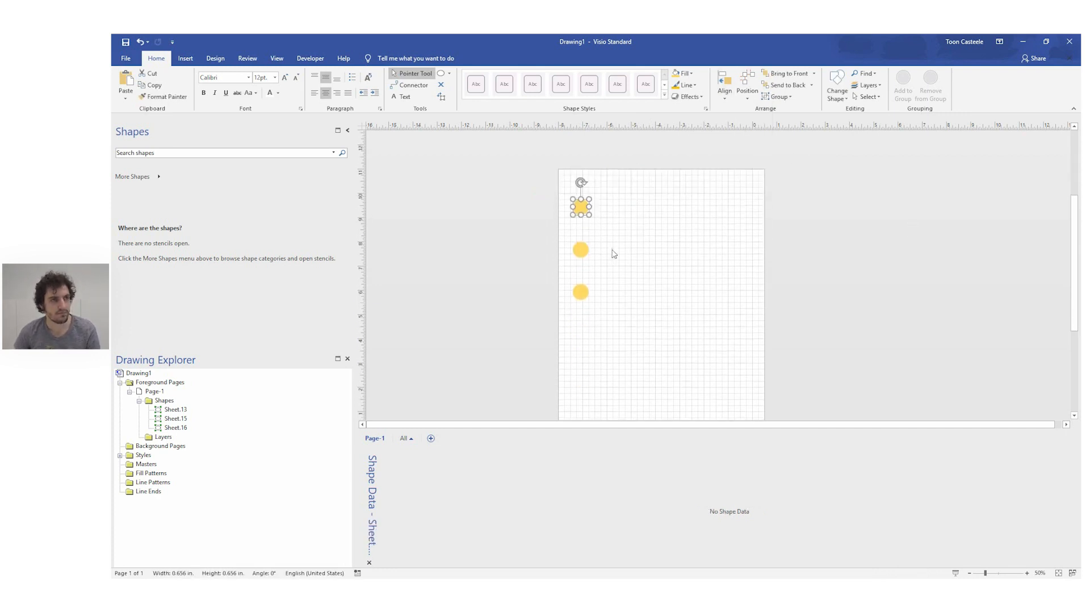
{"action": "scroll", "coordinate": [613, 253], "scroll_direction": "up", "scroll_amount": 1}
{"action": "scroll", "coordinate": [578, 215], "scroll_direction": "up", "scroll_amount": 1}
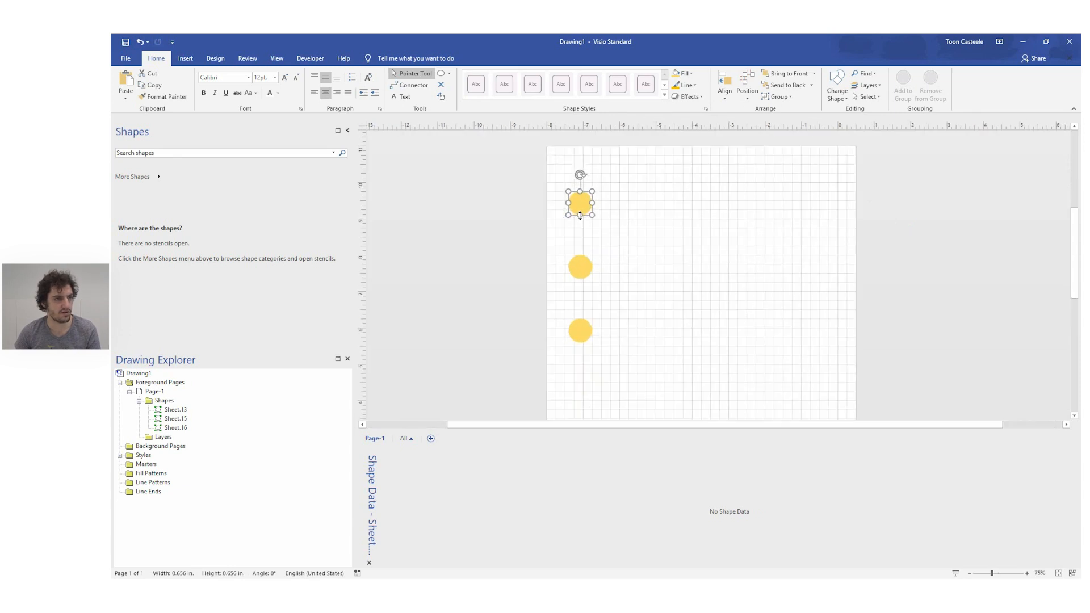
{"action": "left_click_drag", "start_coordinate": [580, 216], "coordinate": [580, 221]}
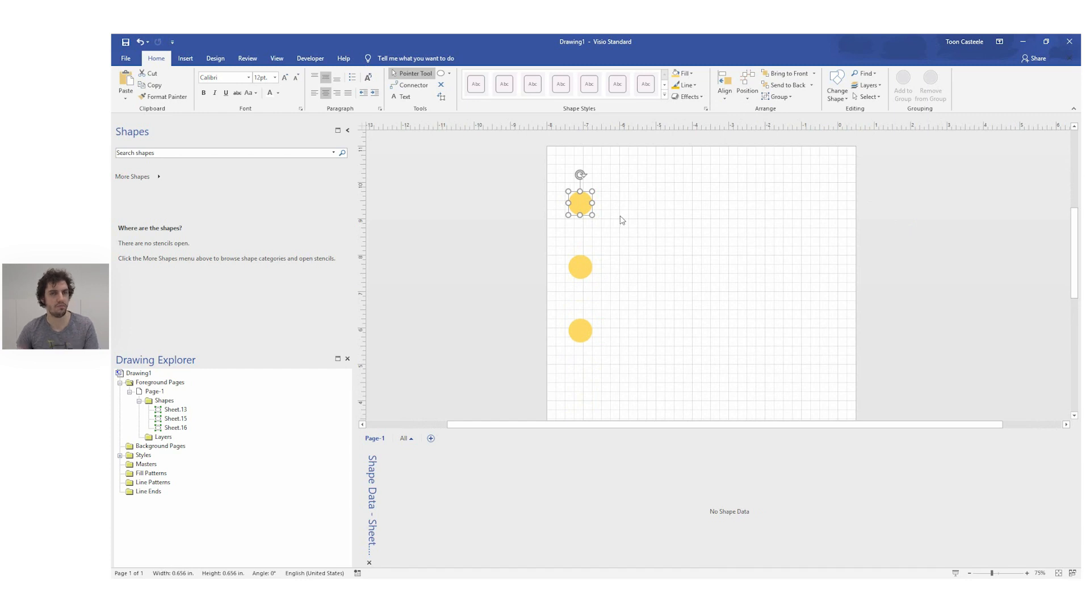